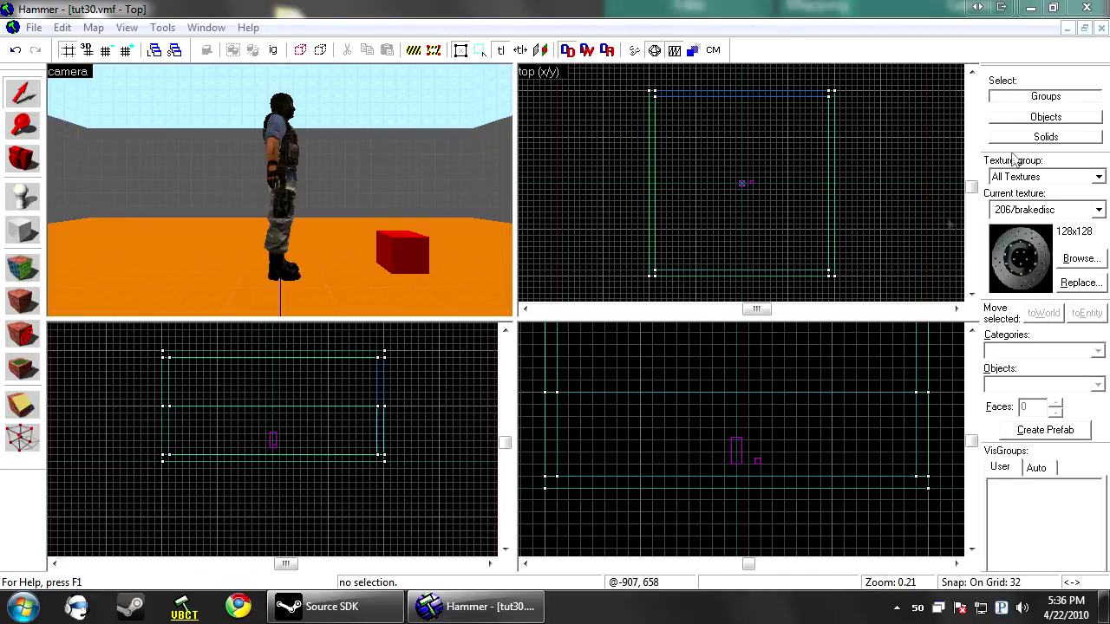
# Examine the player start and the small entity beside it in the top and camera views
pyautogui.rightClick(706, 240)
pyautogui.click(697, 180)
pyautogui.scroll(4, 748, 186)
pyautogui.scroll(3, 724, 208)
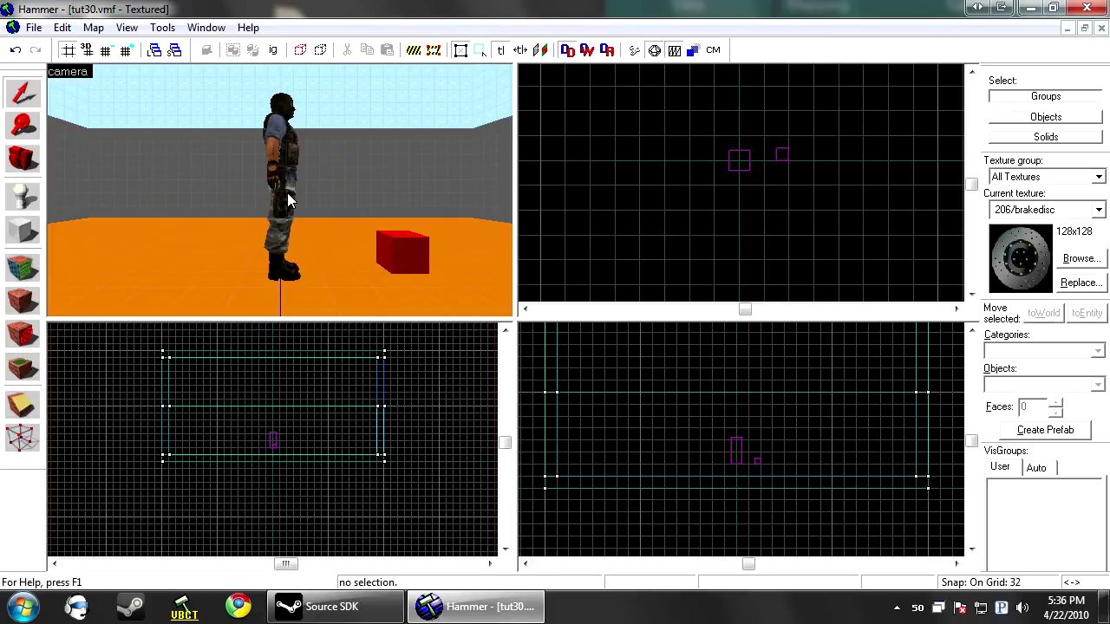
pyautogui.press('z')
pyautogui.press('w')
pyautogui.press('s')
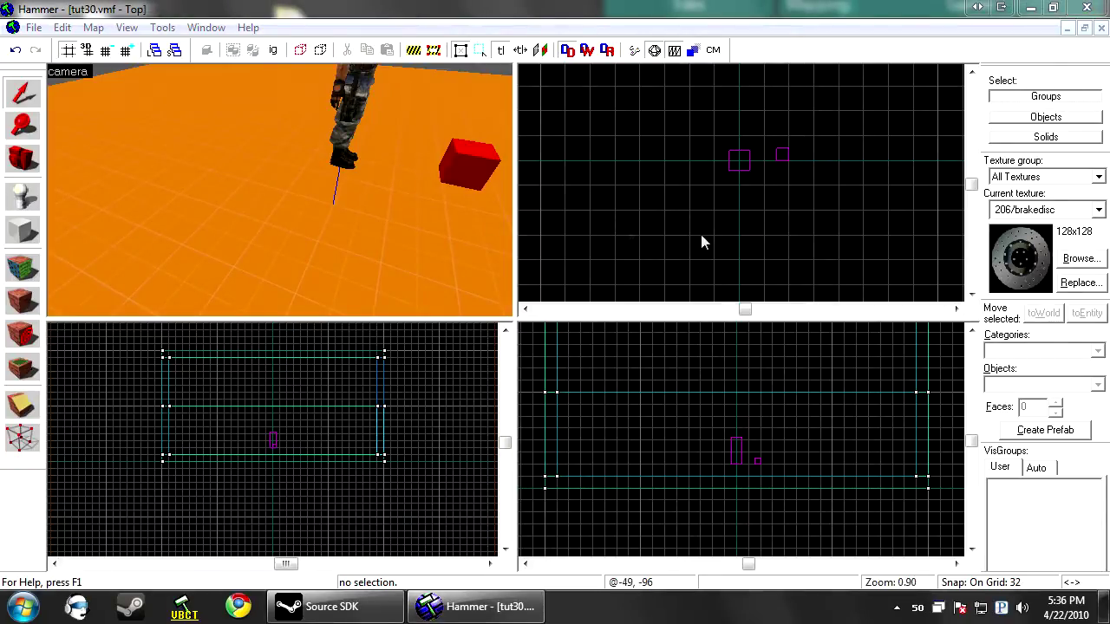
pyautogui.press('z')
pyautogui.press('s')
pyautogui.press('z')
# Shorten the grey lower walls by bringing their shared top edge down to about the player's head height
pyautogui.click(284, 151)
pyautogui.keyDown('ctrl'); pyautogui.click(418, 180); pyautogui.keyUp('ctrl')
pyautogui.press('Left')
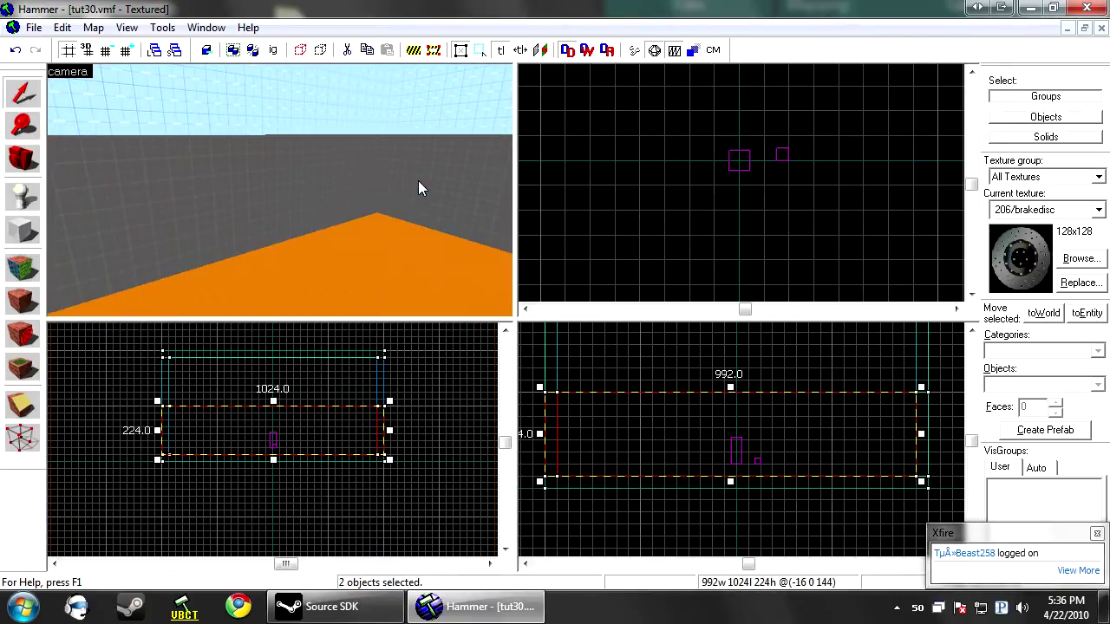
pyautogui.keyDown('ctrl'); pyautogui.click(418, 182); pyautogui.keyUp('ctrl')
pyautogui.moveTo(738, 390); pyautogui.dragTo(739, 440)
# Extend the four skybox walls down to meet the shortened grey walls, making them 352 units tall
pyautogui.click(205, 97)
pyautogui.keyDown('ctrl'); pyautogui.click(415, 111); pyautogui.keyUp('ctrl')
pyautogui.press('Left')
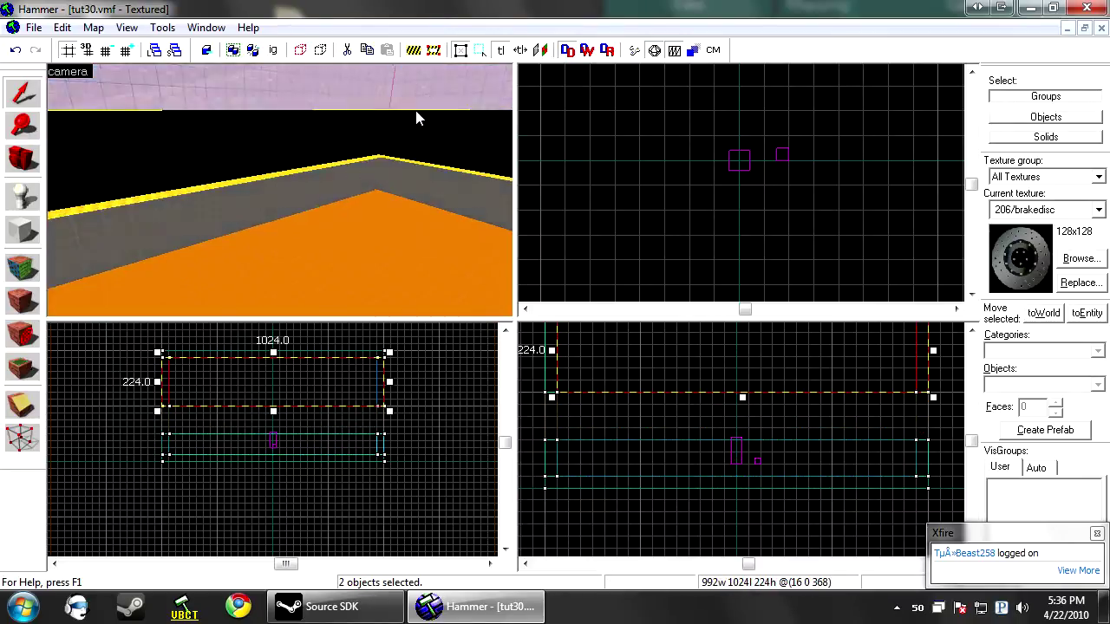
pyautogui.press('Up')
pyautogui.keyDown('ctrl'); pyautogui.click(291, 176); pyautogui.keyUp('ctrl')
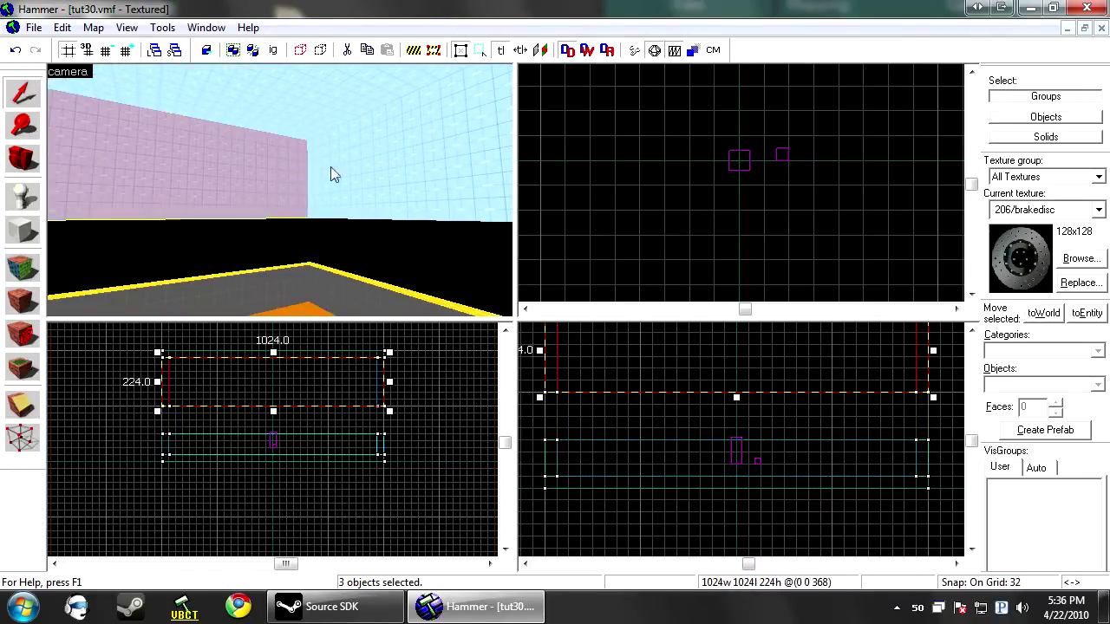
pyautogui.keyDown('ctrl'); pyautogui.click(334, 167); pyautogui.keyUp('ctrl')
pyautogui.moveTo(738, 398); pyautogui.dragTo(737, 446)
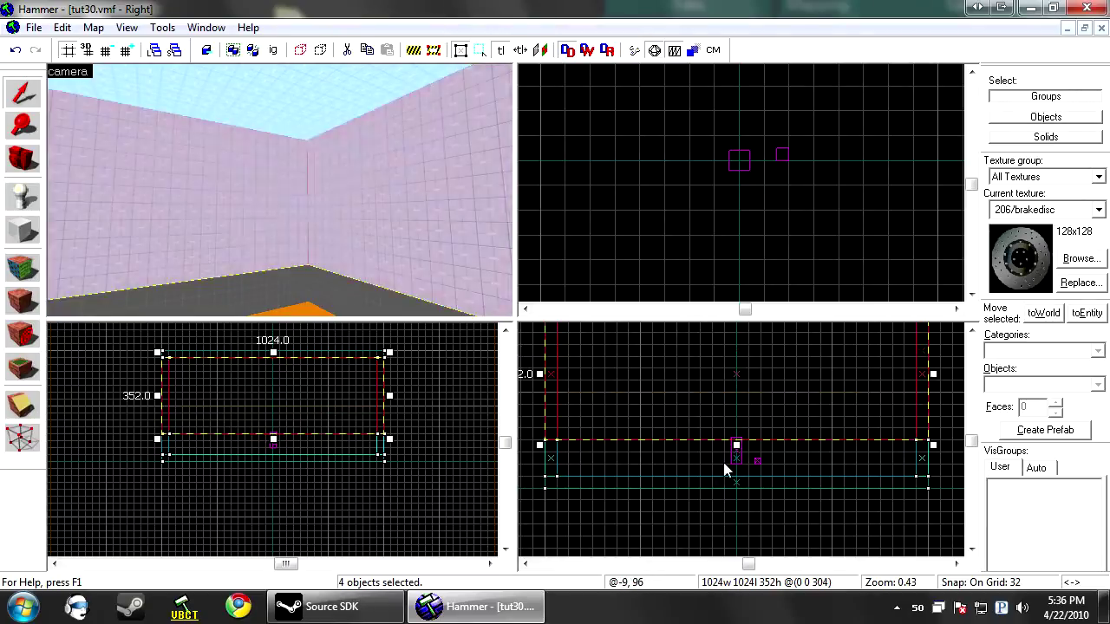
pyautogui.press('Escape')
# Examine the resized grey and skybox walls from several angles inside the room
pyautogui.press('s')
pyautogui.press('Down')
pyautogui.press('Left')
pyautogui.press('Up')
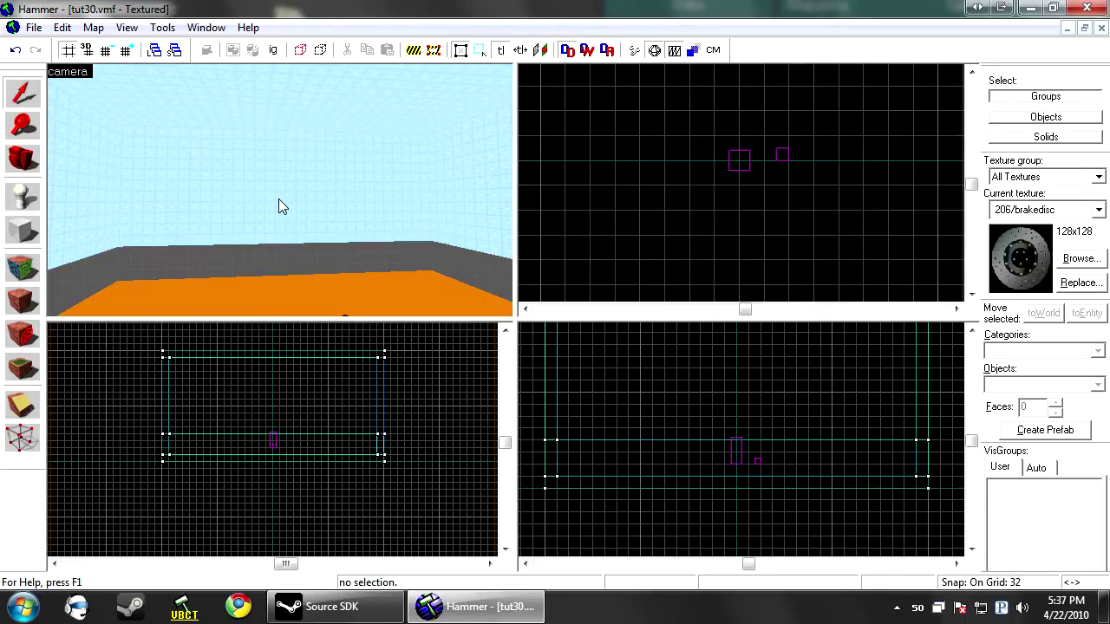
pyautogui.press('Down')
pyautogui.press('Right')
pyautogui.press('s')
pyautogui.press('w')
pyautogui.press('Right')
pyautogui.press('Left')
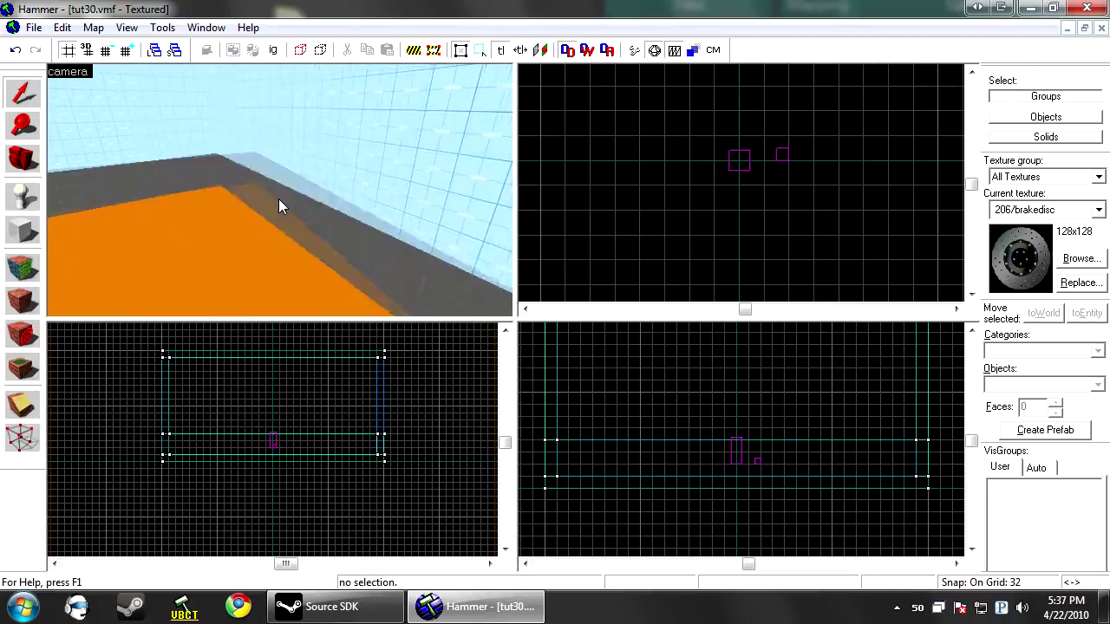
# Pick up the tools/toolsskybox texture from an upper wall as the current texture
pyautogui.click(12, 273)
pyautogui.click(333, 179)
pyautogui.click(725, 216)
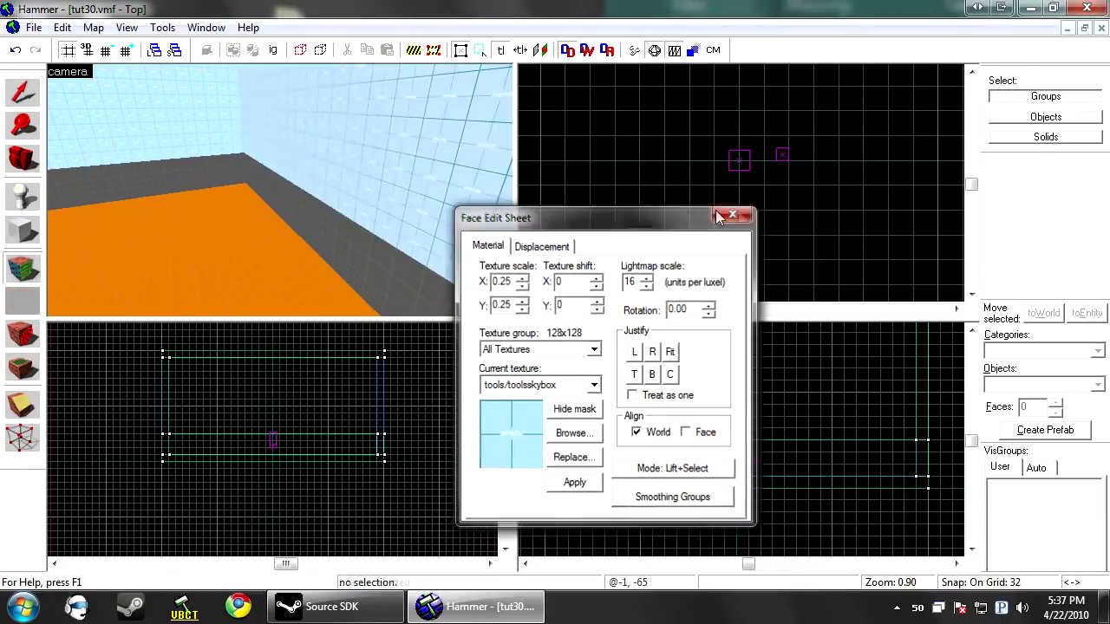
# Outline a block about 1152 by 1024 units beside the room and stretch its height to 512 units
pyautogui.click(19, 229)
pyautogui.scroll(-10, 834, 165)
pyautogui.press('Right')
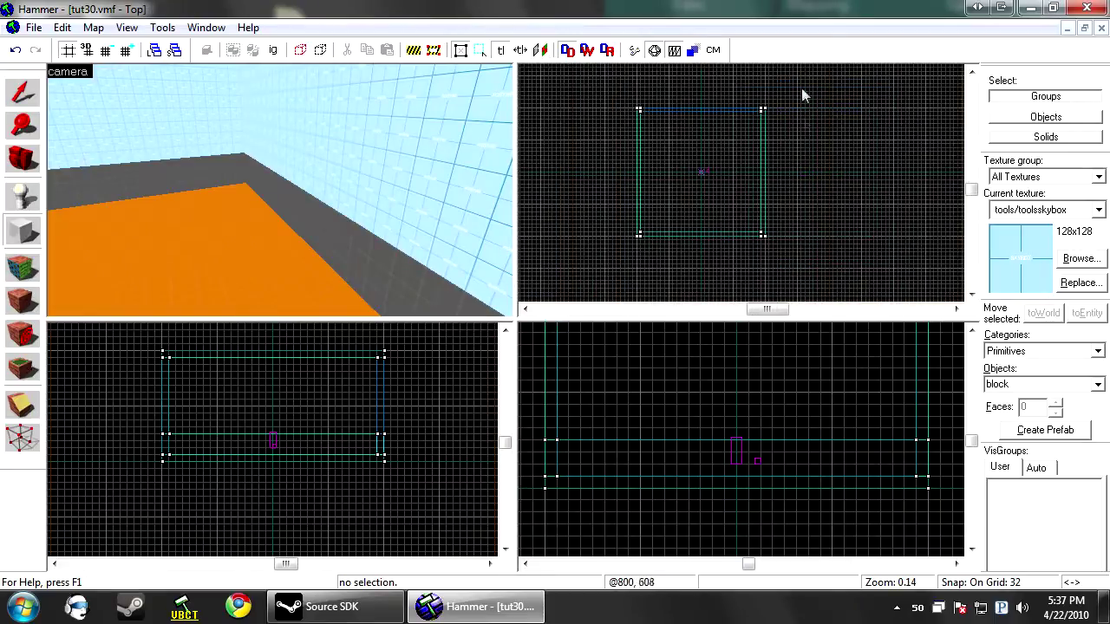
pyautogui.scroll(5, 800, 88)
pyautogui.moveTo(798, 148); pyautogui.dragTo(790, 249)
pyautogui.scroll(-3, 844, 194)
pyautogui.scroll(1, 799, 250)
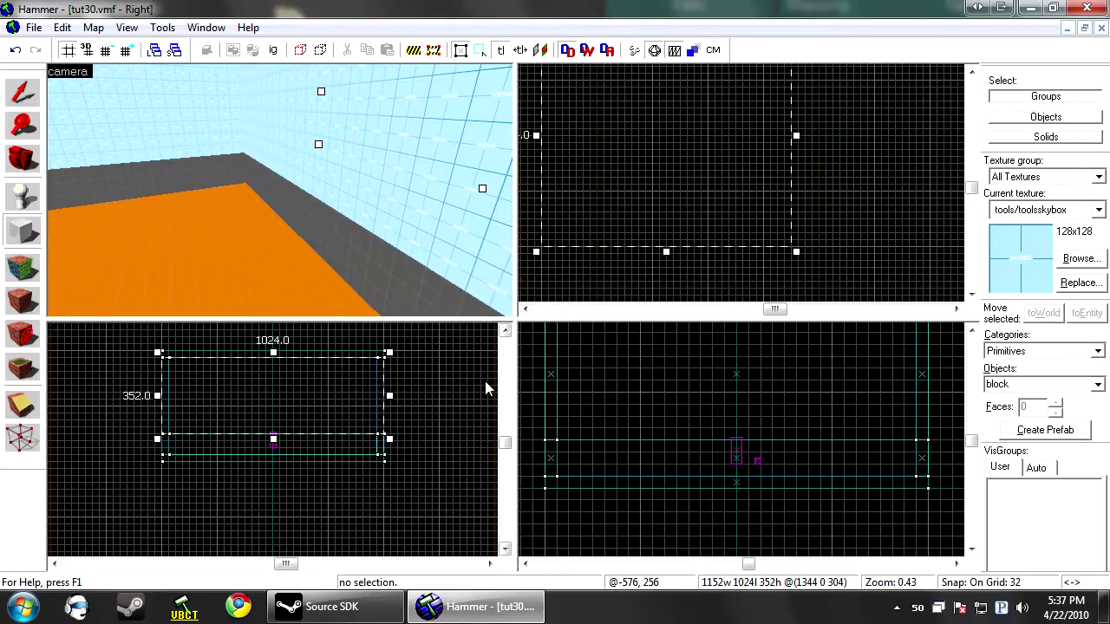
pyautogui.moveTo(273, 351); pyautogui.dragTo(273, 345)
pyautogui.moveTo(274, 439); pyautogui.dragTo(275, 467)
# Move the block outline well away from the room along the X axis
pyautogui.scroll(-7, 736, 192)
pyautogui.moveTo(736, 193); pyautogui.dragTo(910, 192)
pyautogui.scroll(6, 879, 191)
pyautogui.scroll(-2, 851, 206)
# Enlarge the block outline to 1536 by 1536 units in the top view and create the skybox-textured block
pyautogui.press('Right')
pyautogui.press('Right')
pyautogui.press('Up')
pyautogui.moveTo(712, 165); pyautogui.dragTo(763, 124)
pyautogui.scroll(-1, 686, 228)
pyautogui.press('Down')
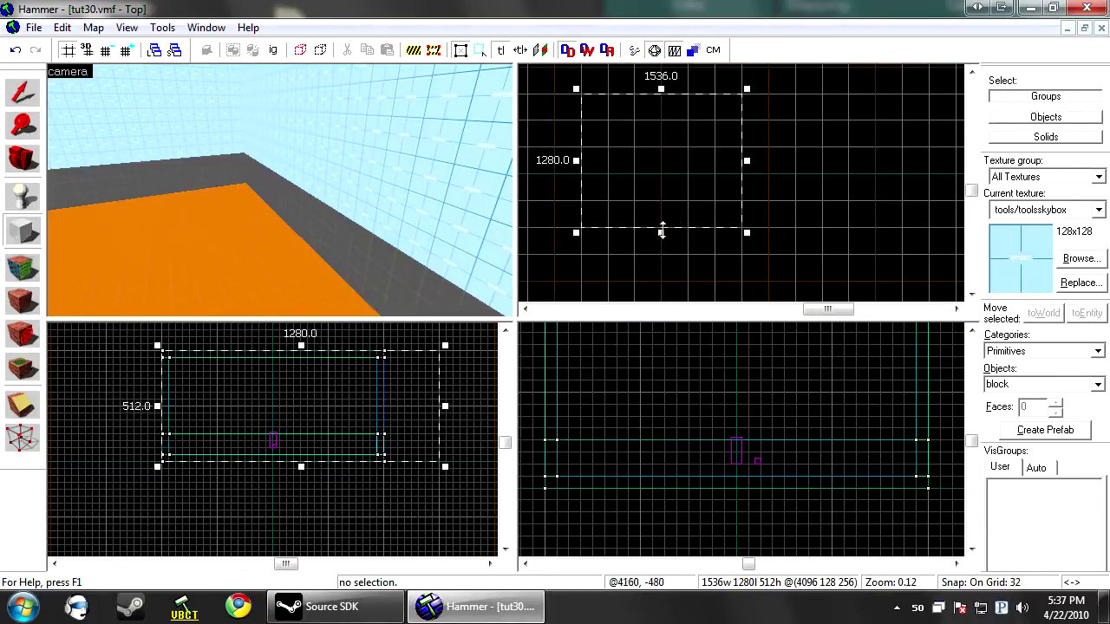
pyautogui.moveTo(661, 234); pyautogui.dragTo(660, 258)
pyautogui.scroll(-1, 407, 396)
pyautogui.press('Up')
pyautogui.press('Return')
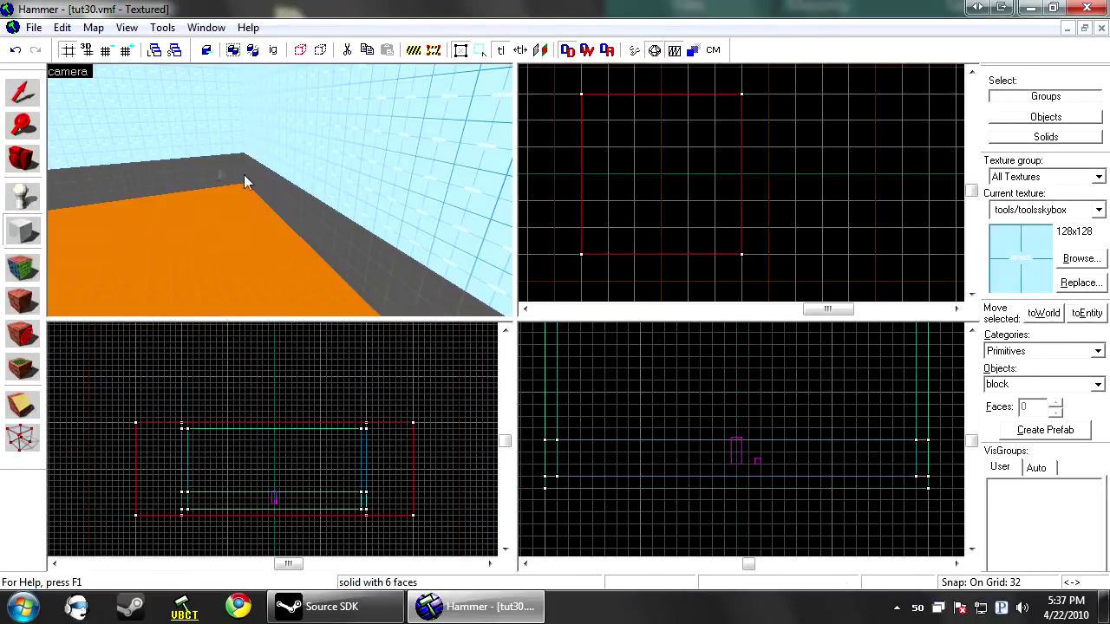
# Make the new skybox block hollow with walls 32 units thick
pyautogui.click(126, 27)
pyautogui.click(252, 259)
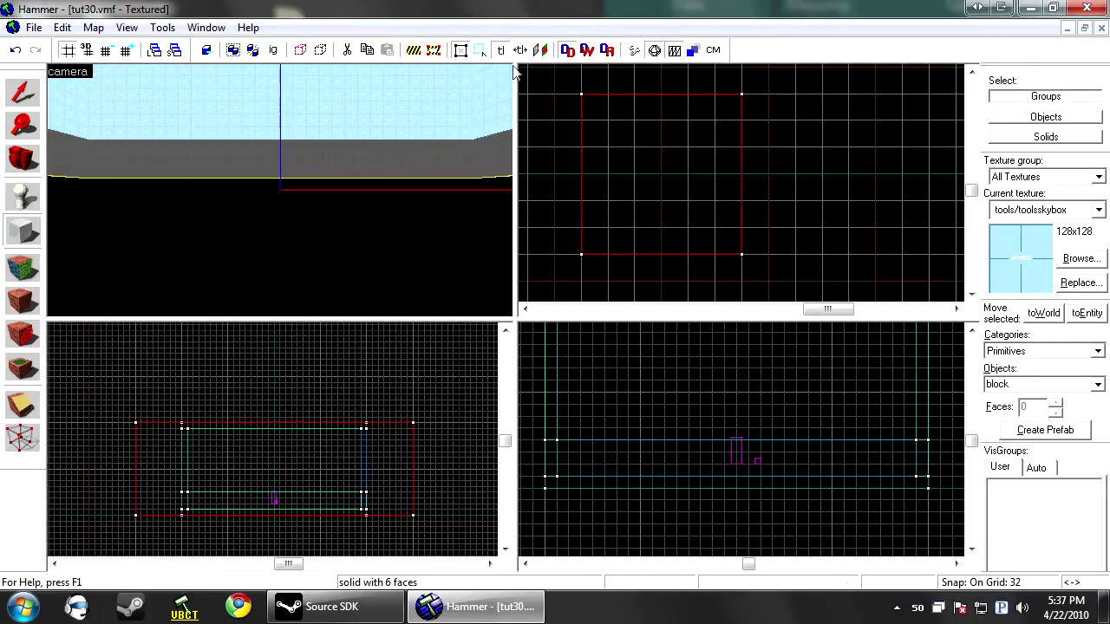
pyautogui.click(127, 27)
pyautogui.click(223, 259)
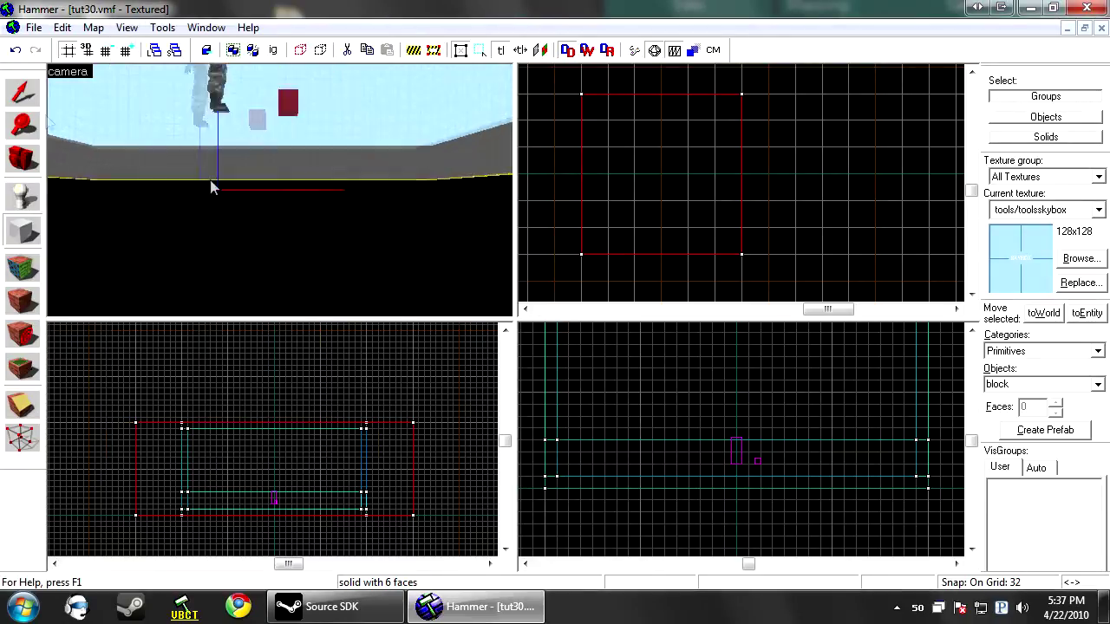
pyautogui.click(26, 94)
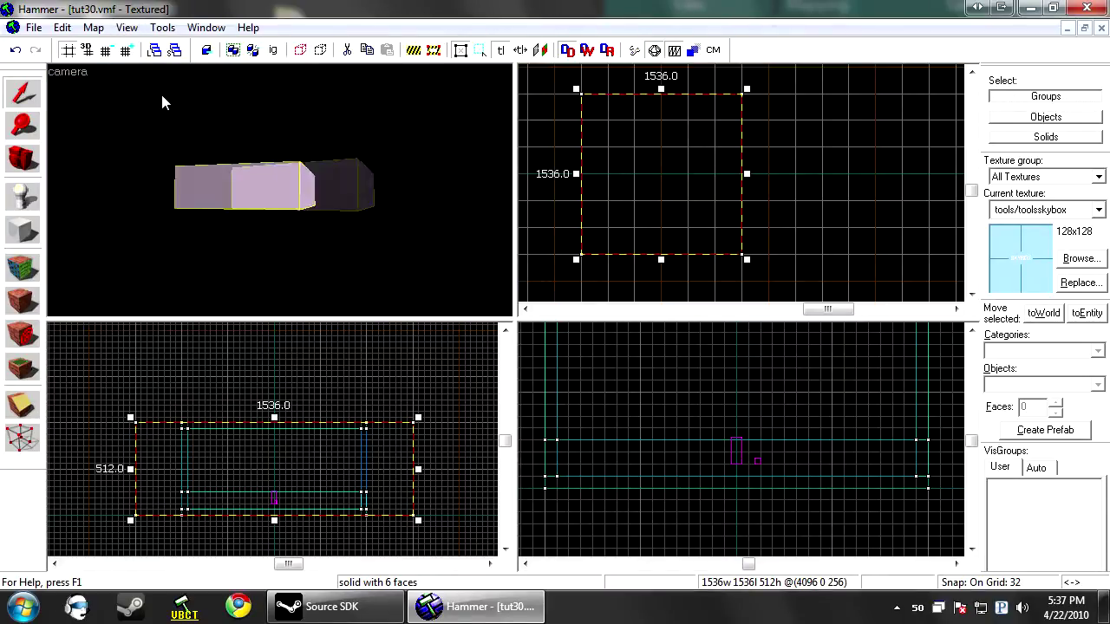
pyautogui.hotkey('ctrl', 'h')
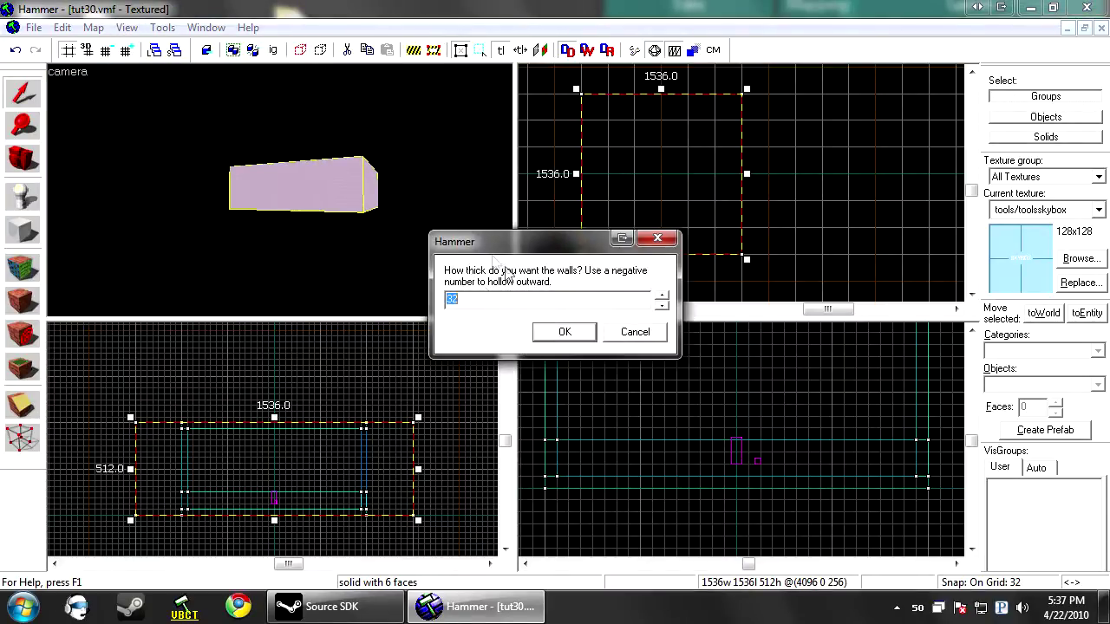
pyautogui.click(563, 333)
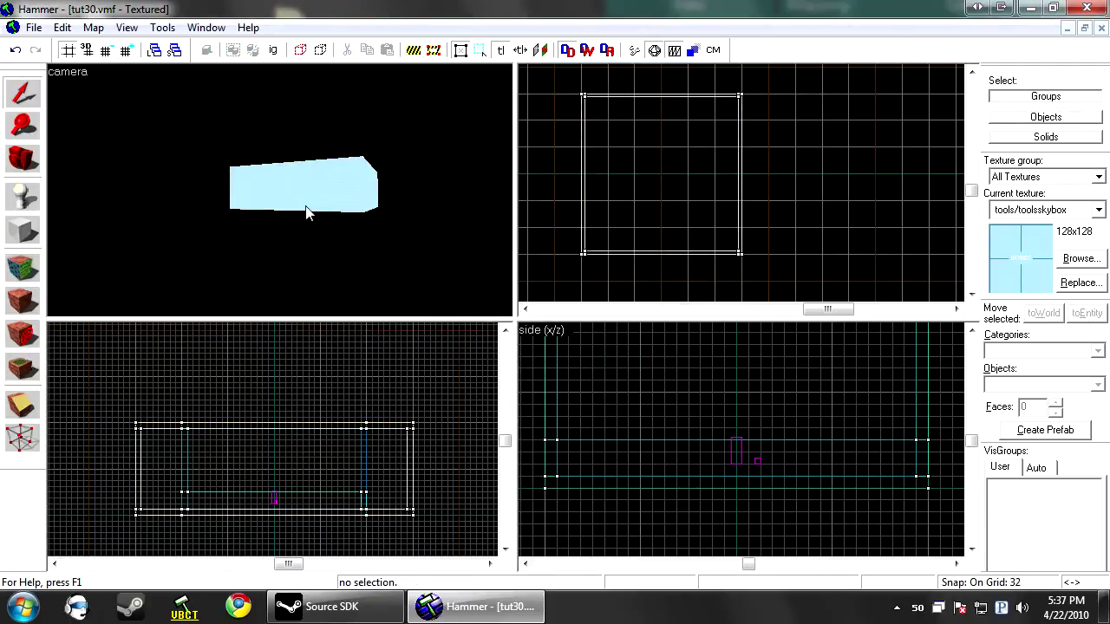
# Place an info_player_terrorist entity on the floor inside the hollow skybox box
pyautogui.click(240, 173)
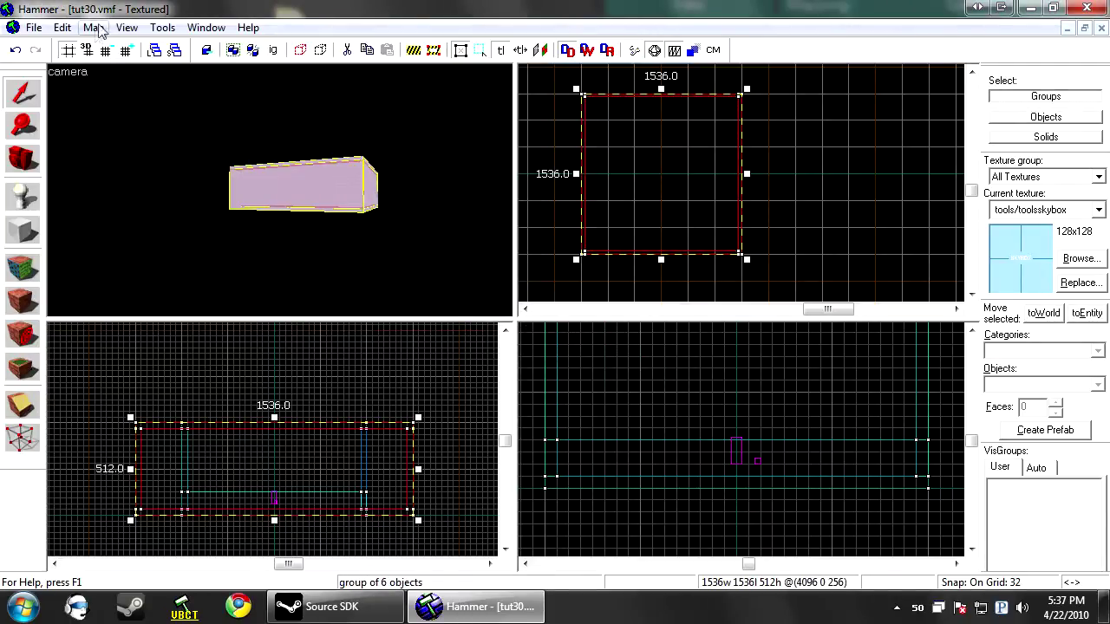
pyautogui.click(127, 27)
pyautogui.click(207, 260)
pyautogui.press('Escape')
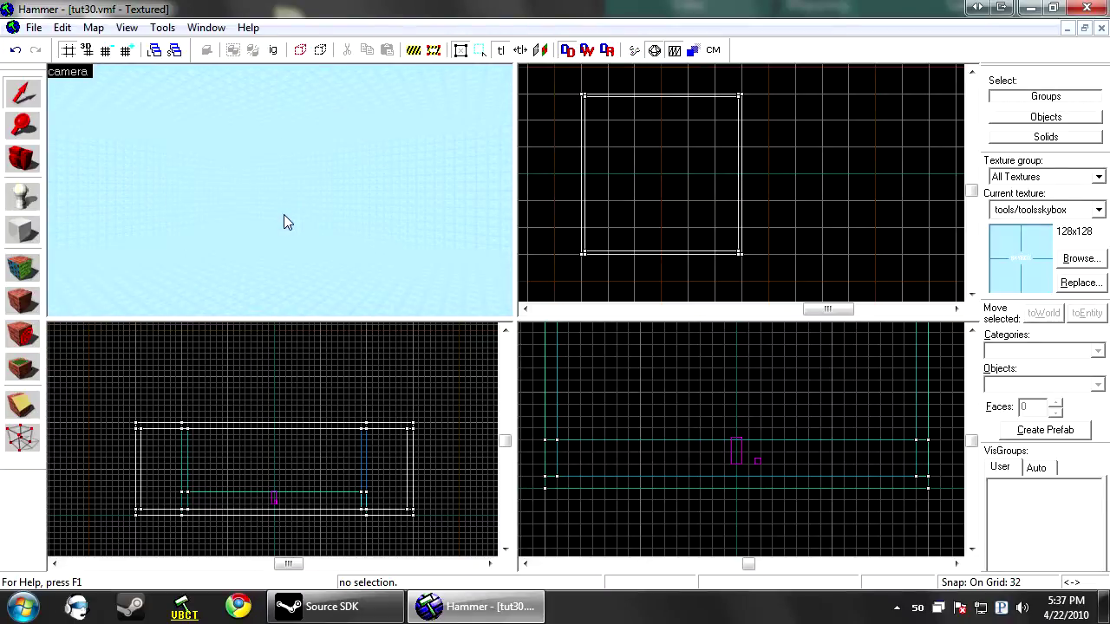
pyautogui.click(22, 196)
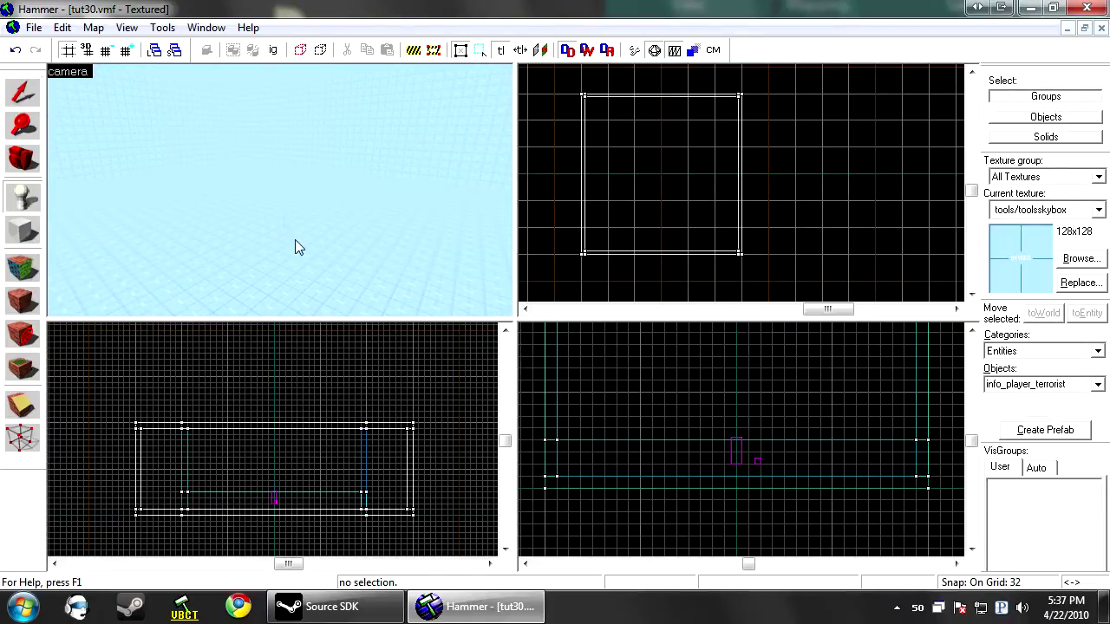
pyautogui.click(295, 239)
# Change the class of the newly placed entity to sky_camera and apply it
pyautogui.hotkey('alt', 'Return')
pyautogui.doubleClick(500, 257)
pyautogui.write('sky_camera')
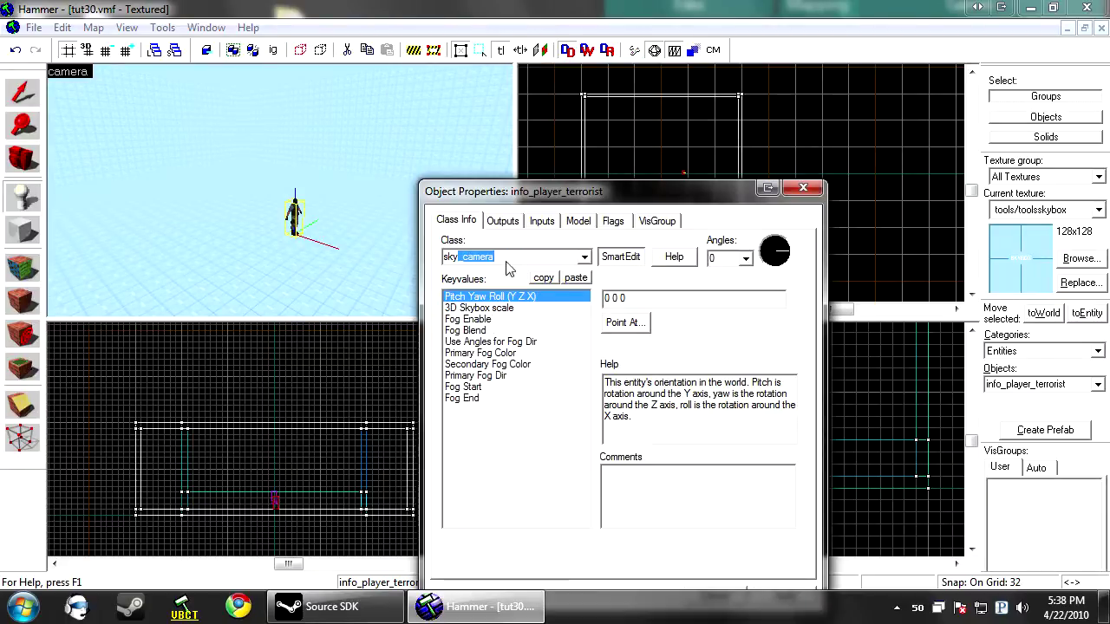
pyautogui.press('Return')
pyautogui.moveTo(671, 193); pyautogui.dragTo(655, 70)
pyautogui.click(704, 472)
# Move the sky_camera to the middle of the hollow box and raise it, placing it at 4096 0 64
pyautogui.click(289, 231)
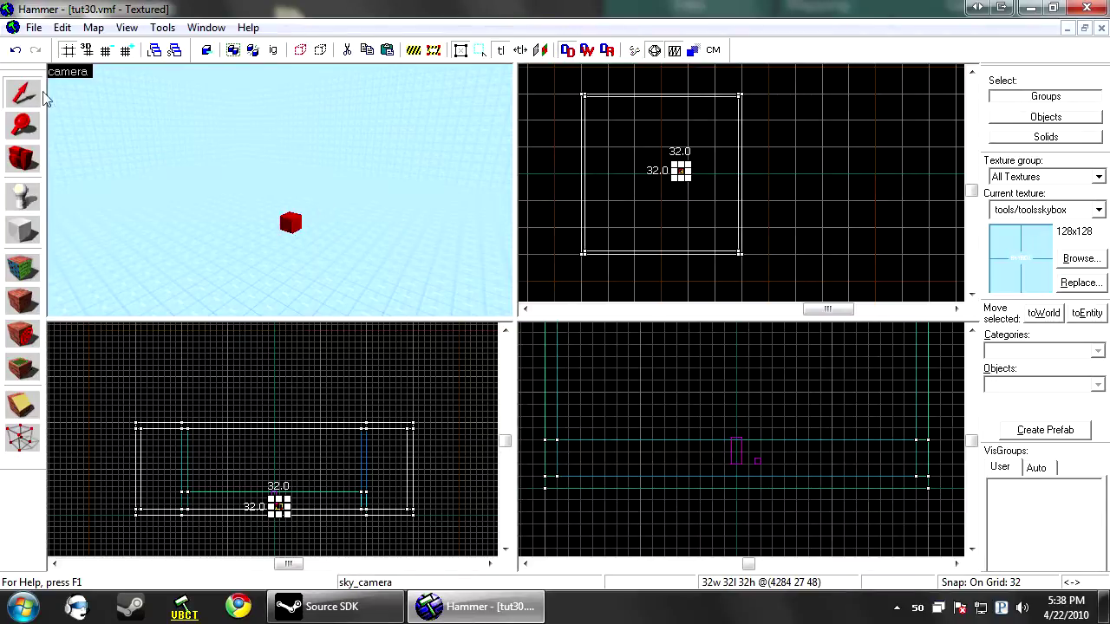
pyautogui.scroll(-8, 642, 179)
pyautogui.moveTo(694, 169); pyautogui.dragTo(577, 183)
pyautogui.scroll(3, 612, 183)
pyautogui.scroll(-8, 800, 462)
pyautogui.scroll(9, 272, 507)
pyautogui.scroll(3, 272, 512)
pyautogui.moveTo(280, 498); pyautogui.dragTo(280, 460)
pyautogui.click(270, 151)
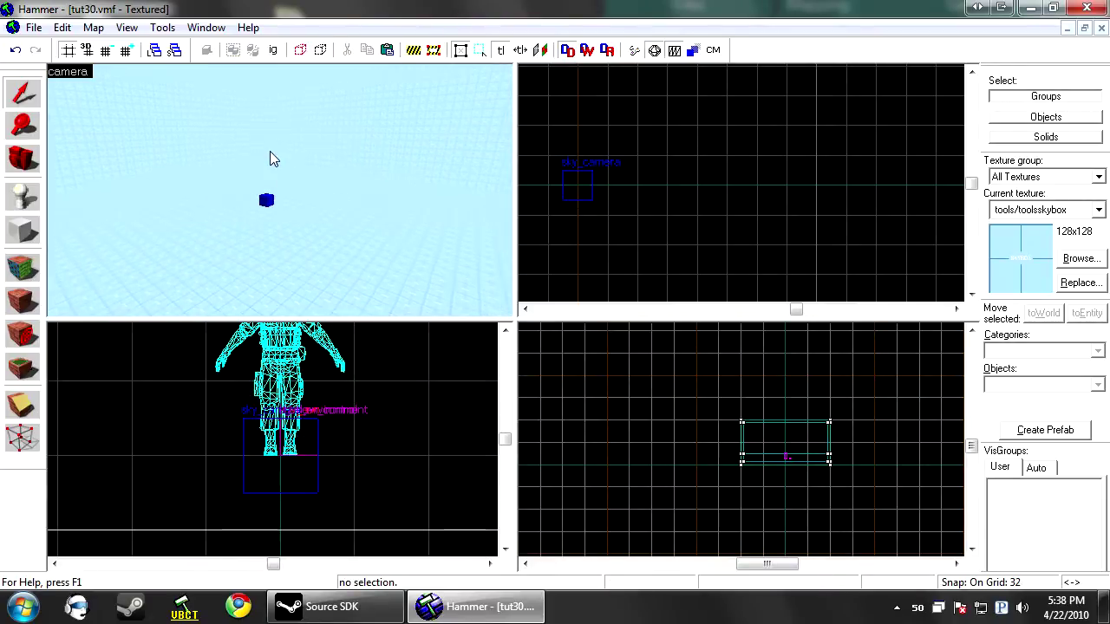
# Open the sky_camera's properties and check its Pitch Yaw Roll and 3D Skybox scale keyvalues
pyautogui.press('w')
pyautogui.press('s')
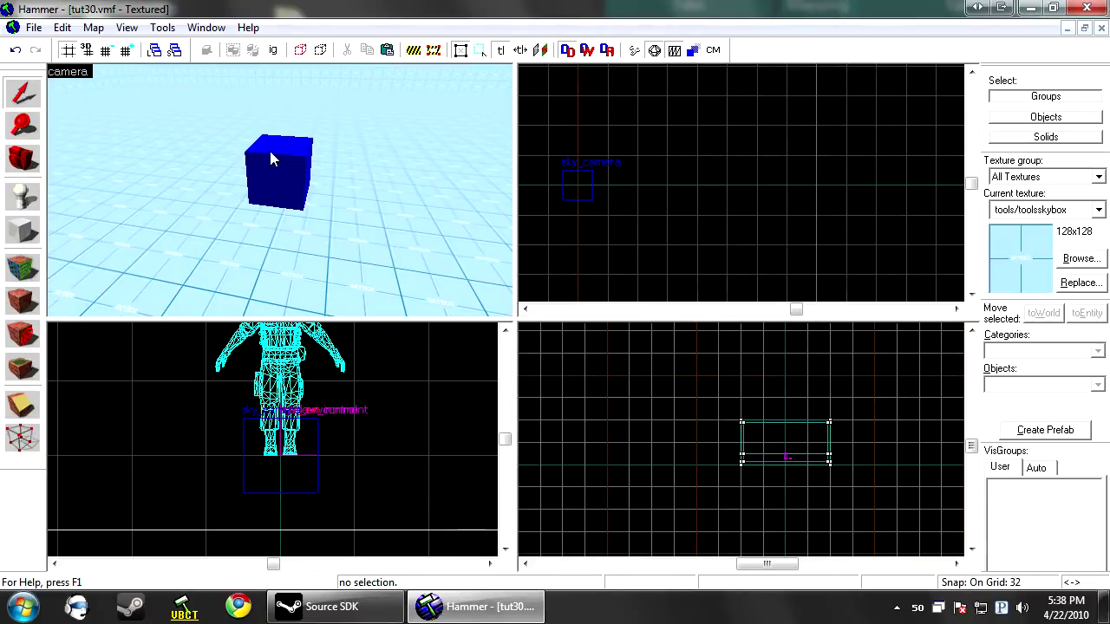
pyautogui.scroll(-5, 751, 204)
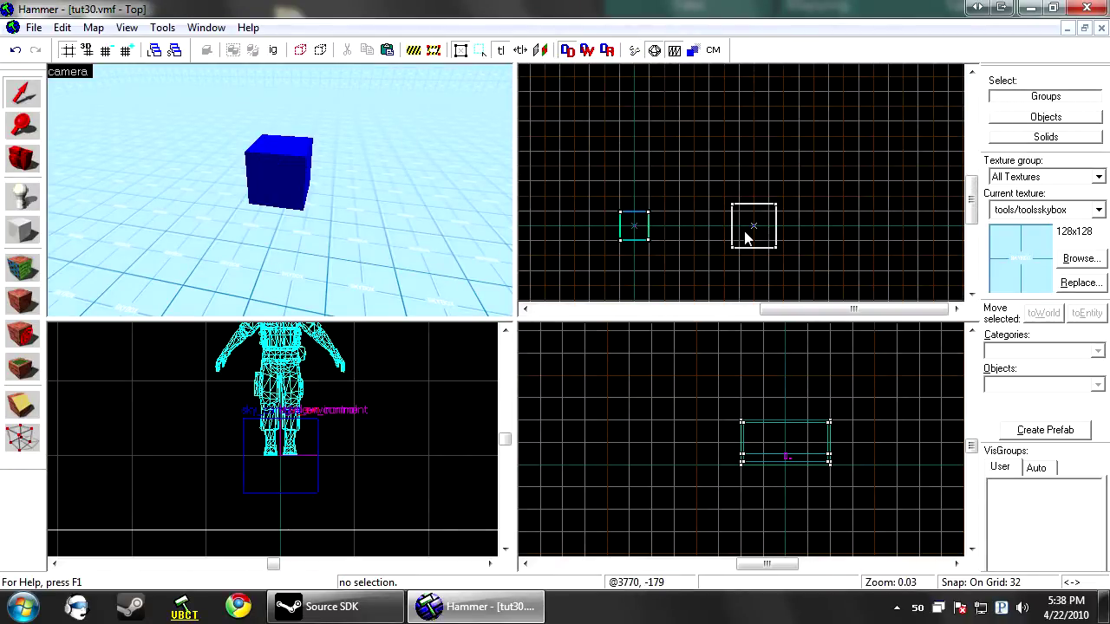
pyautogui.click(269, 185)
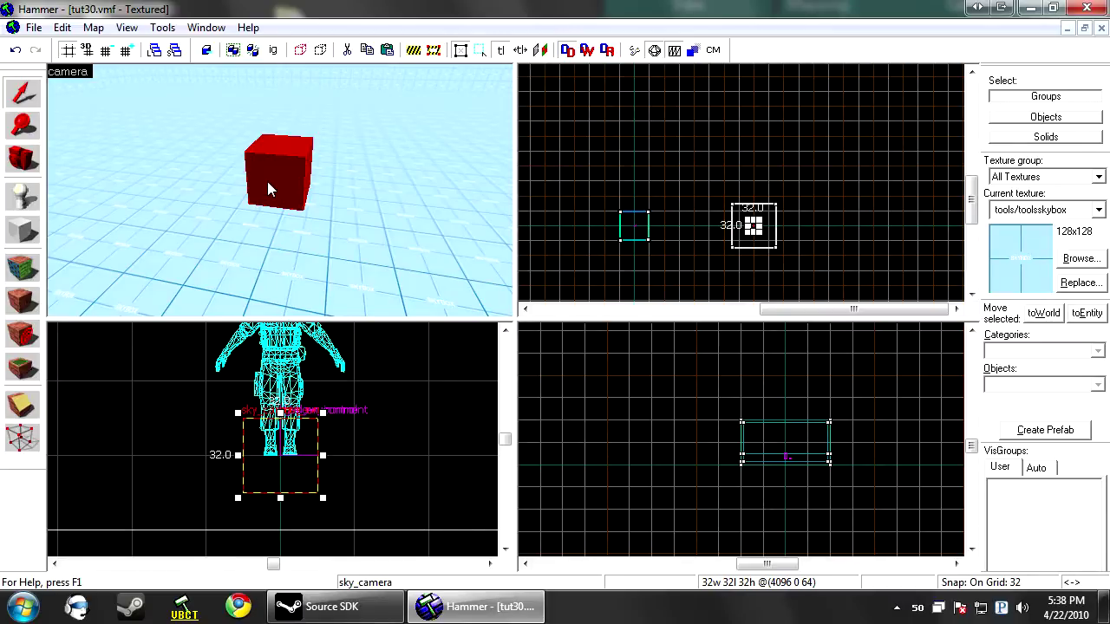
pyautogui.hotkey('alt', 'Return')
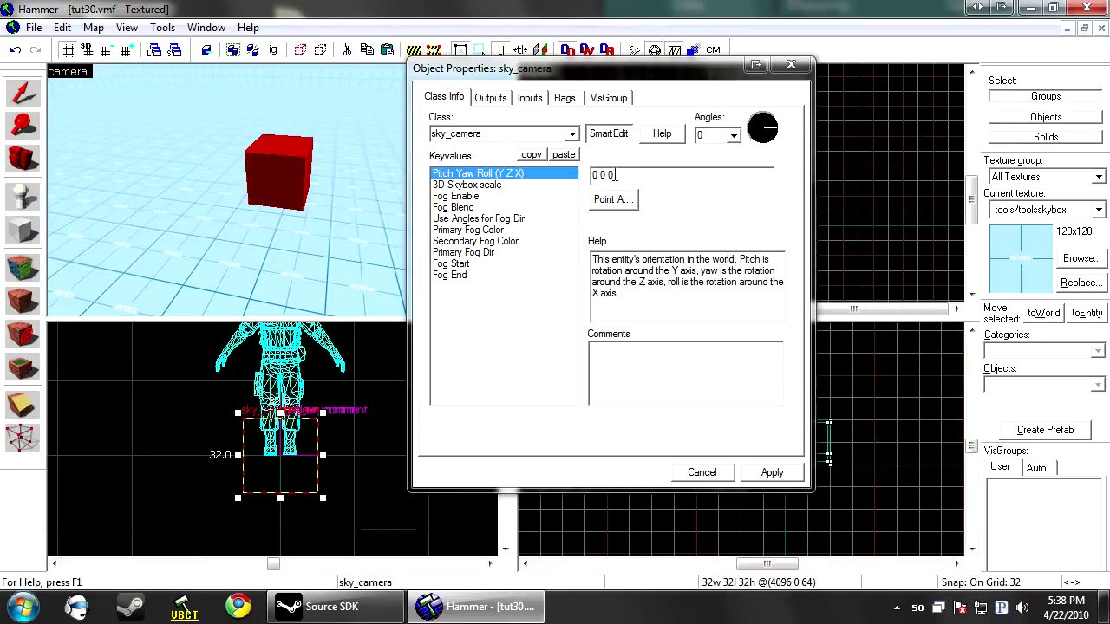
pyautogui.click(562, 178)
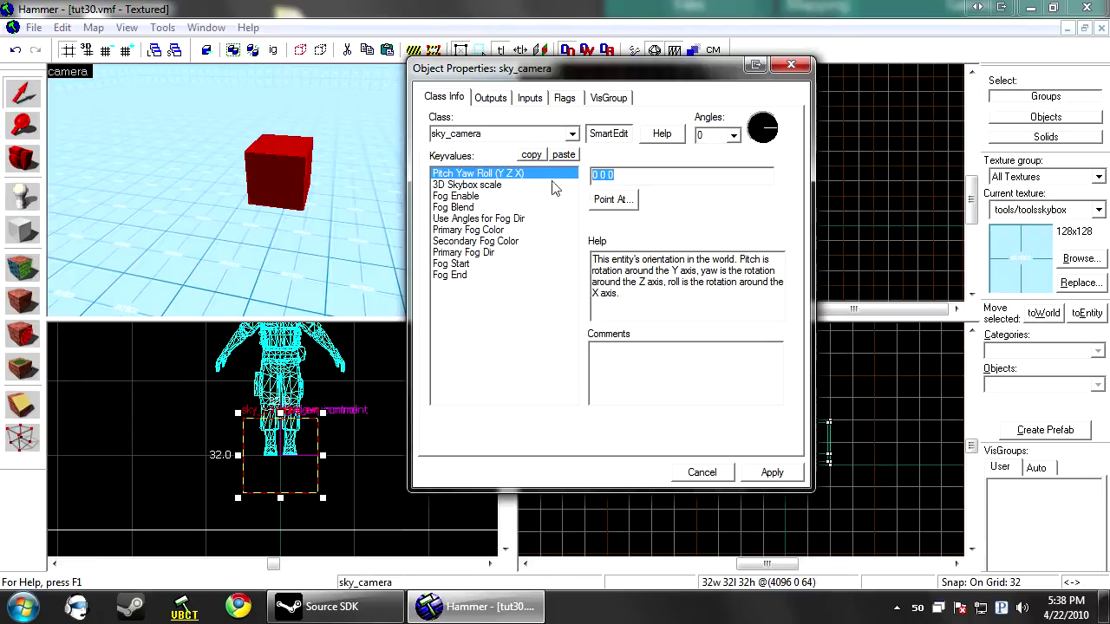
pyautogui.click(502, 186)
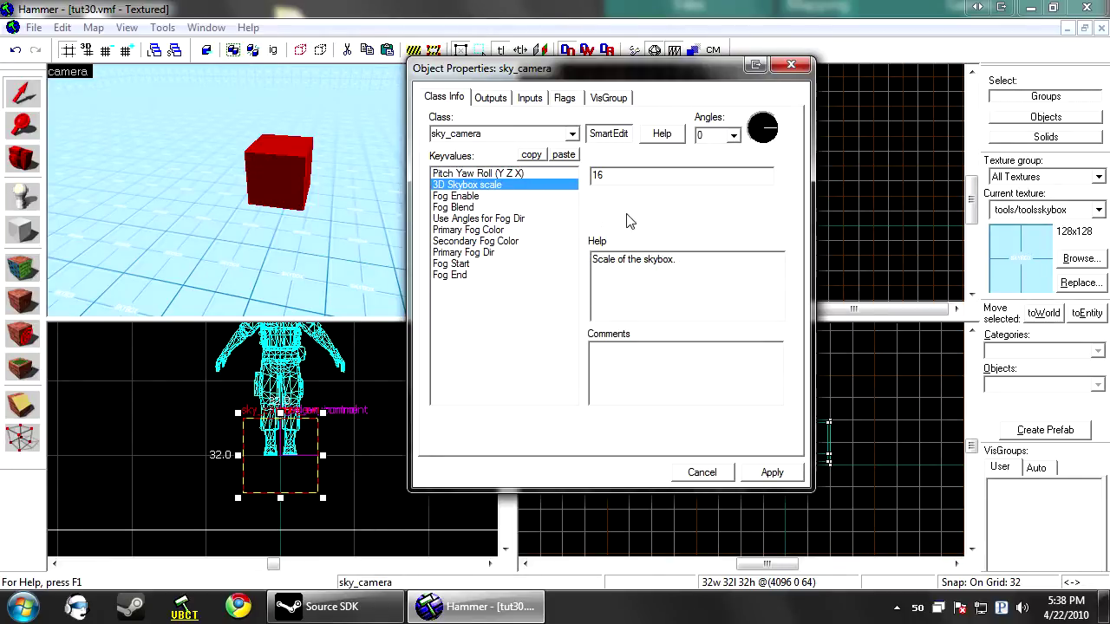
pyautogui.moveTo(609, 177); pyautogui.dragTo(577, 179)
# Set the sky_camera's Fog Enable keyvalue to Yes and apply the change
pyautogui.click(463, 197)
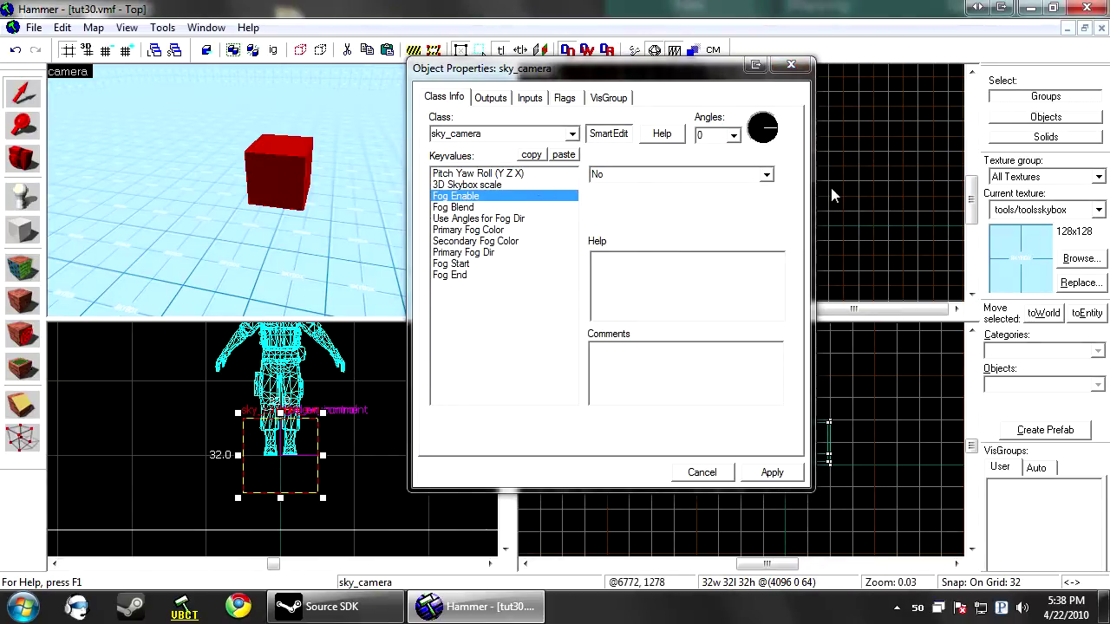
pyautogui.click(766, 177)
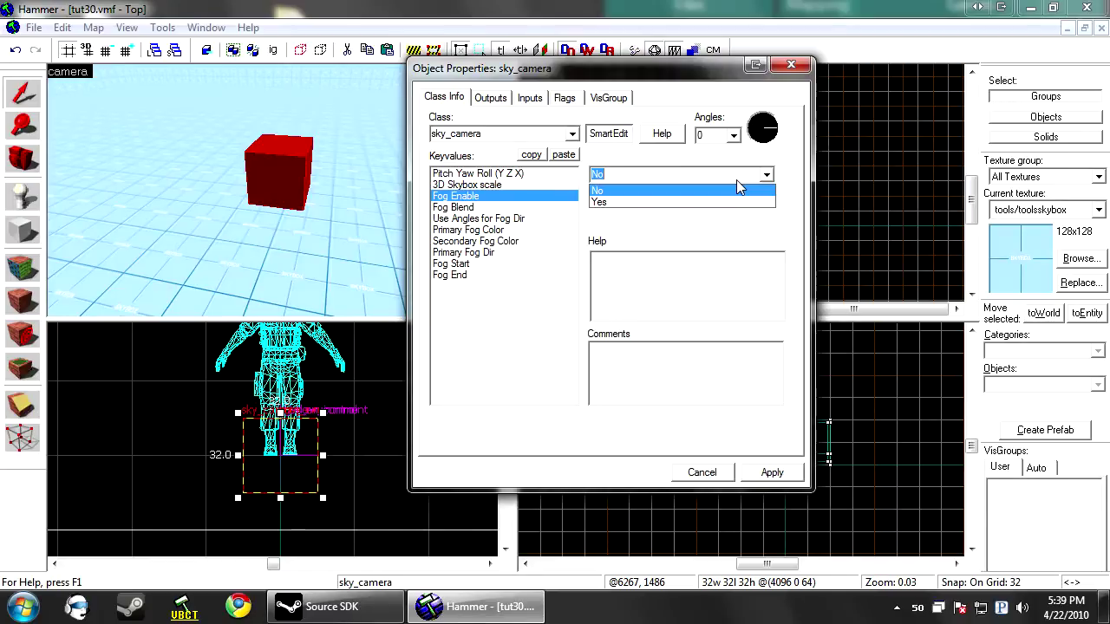
pyautogui.click(645, 201)
pyautogui.click(781, 481)
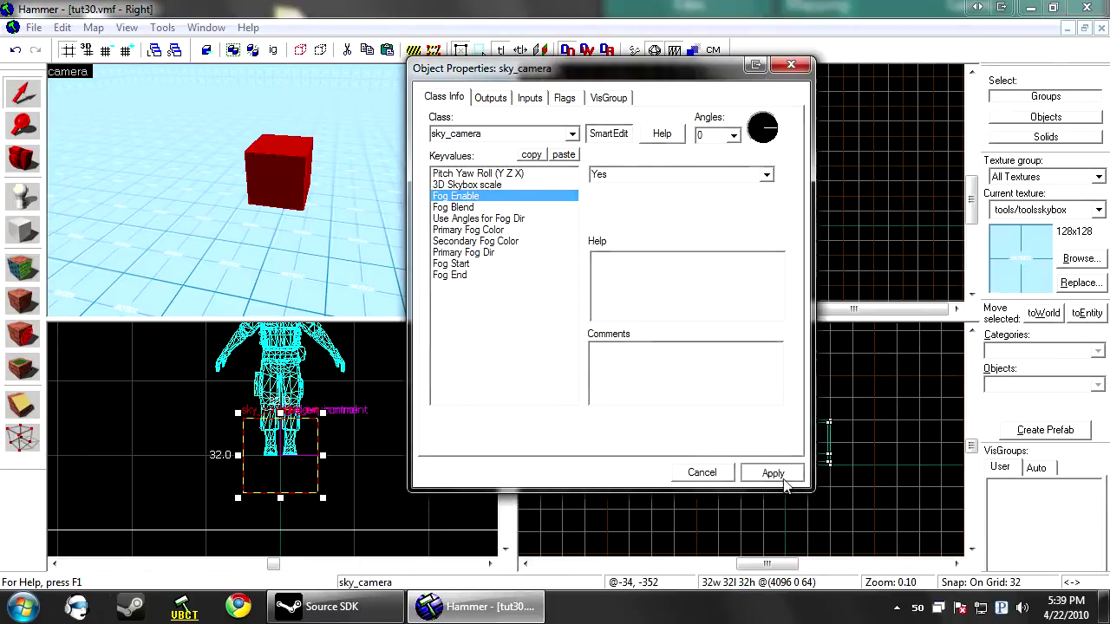
# Check the sky_camera's Fog Blend keyvalue and look through the entity help
pyautogui.click(470, 208)
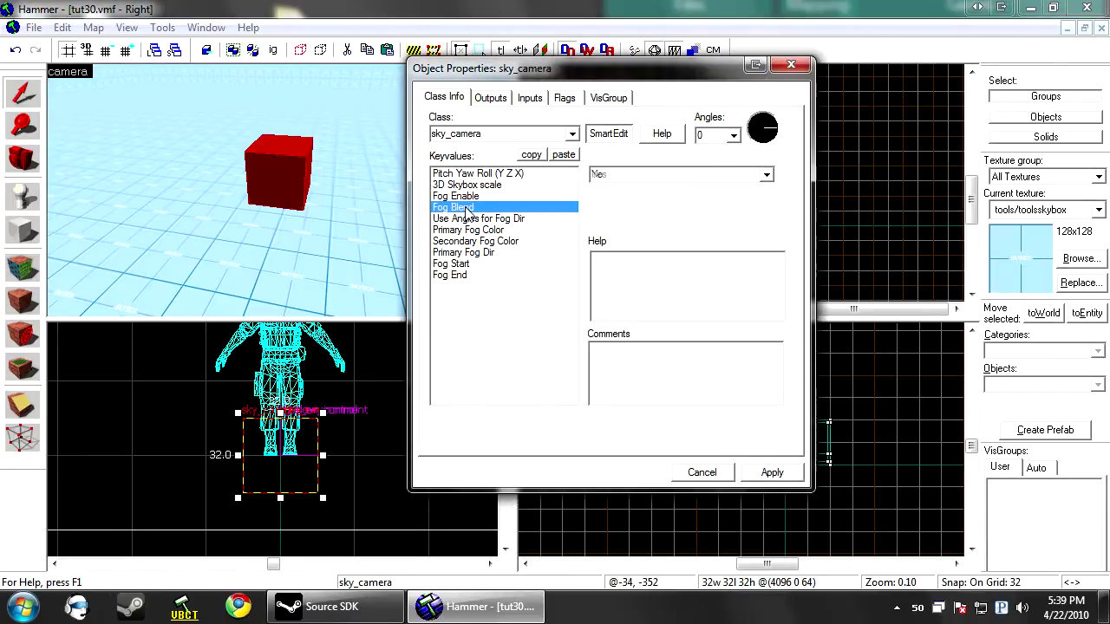
pyautogui.click(661, 135)
pyautogui.scroll(-2, 352, 203)
pyautogui.scroll(2, 349, 235)
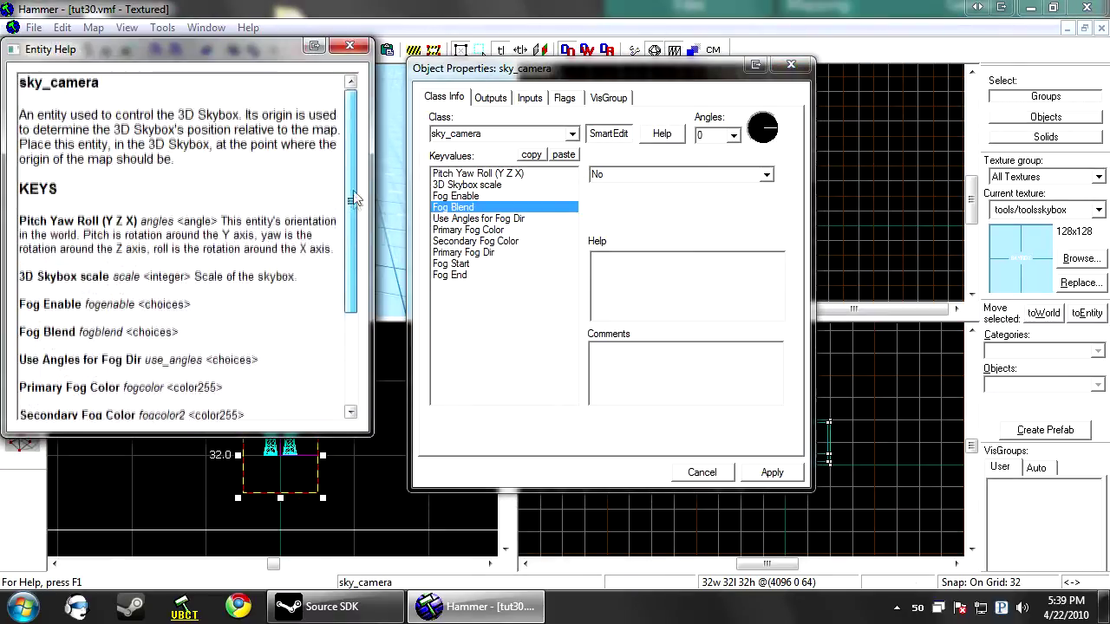
# Close the entity help and check the sky_camera's Fog Blend and Use Angles for Fog Dir keyvalues
pyautogui.click(350, 46)
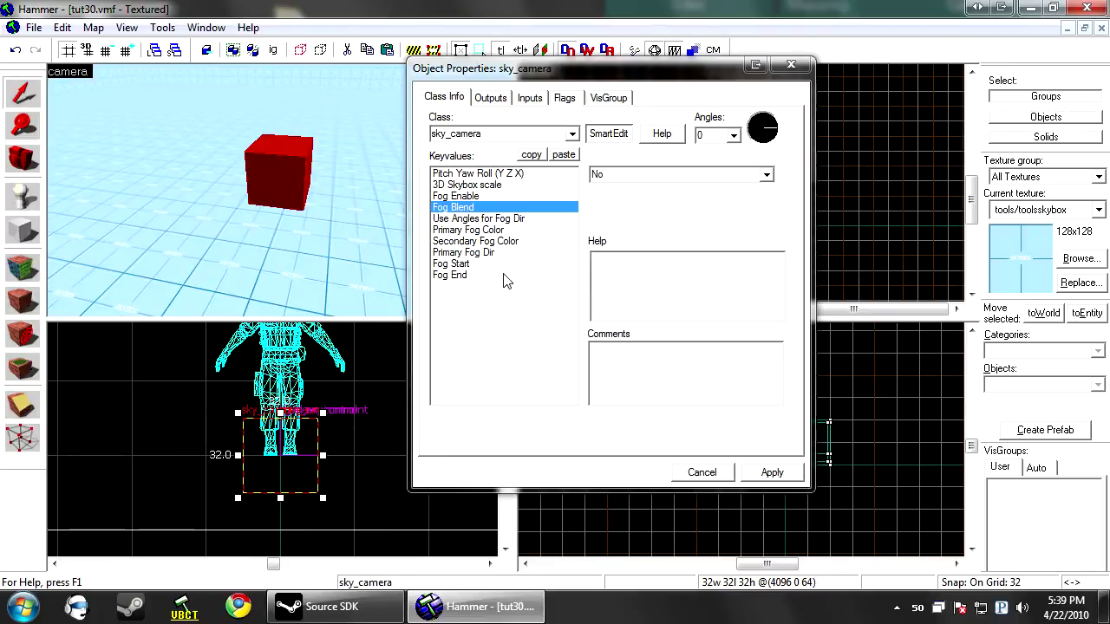
pyautogui.click(527, 229)
pyautogui.click(503, 208)
pyautogui.click(495, 218)
pyautogui.click(766, 175)
pyautogui.click(767, 184)
pyautogui.click(518, 241)
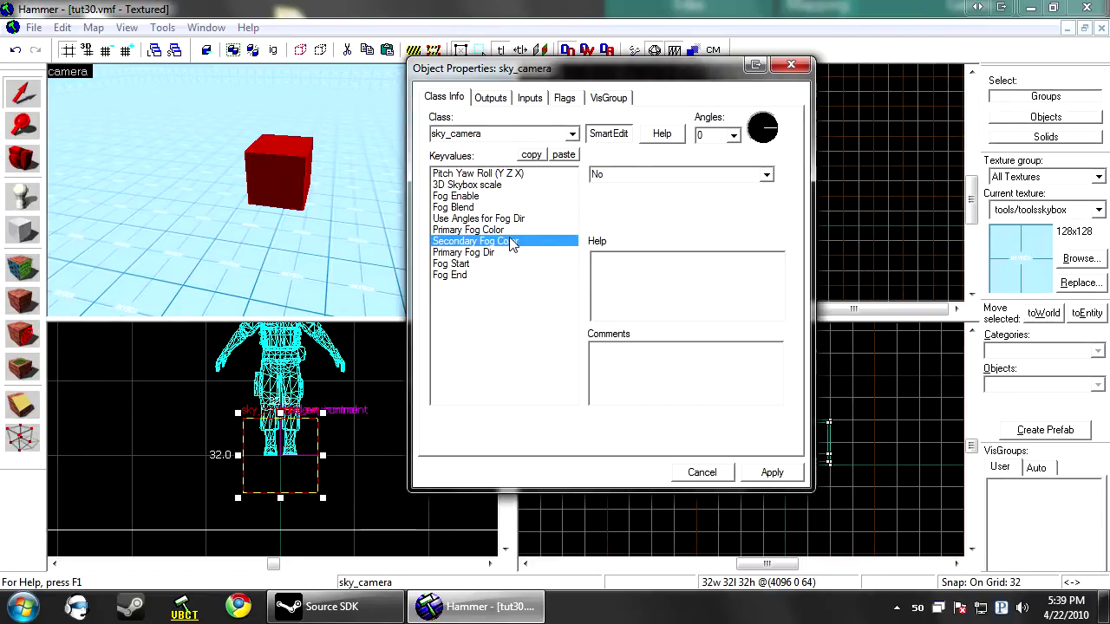
# Set the sky_camera's Primary Fog Color to a pale blue-grey, 171 205 203, using the colour picker
pyautogui.click(512, 230)
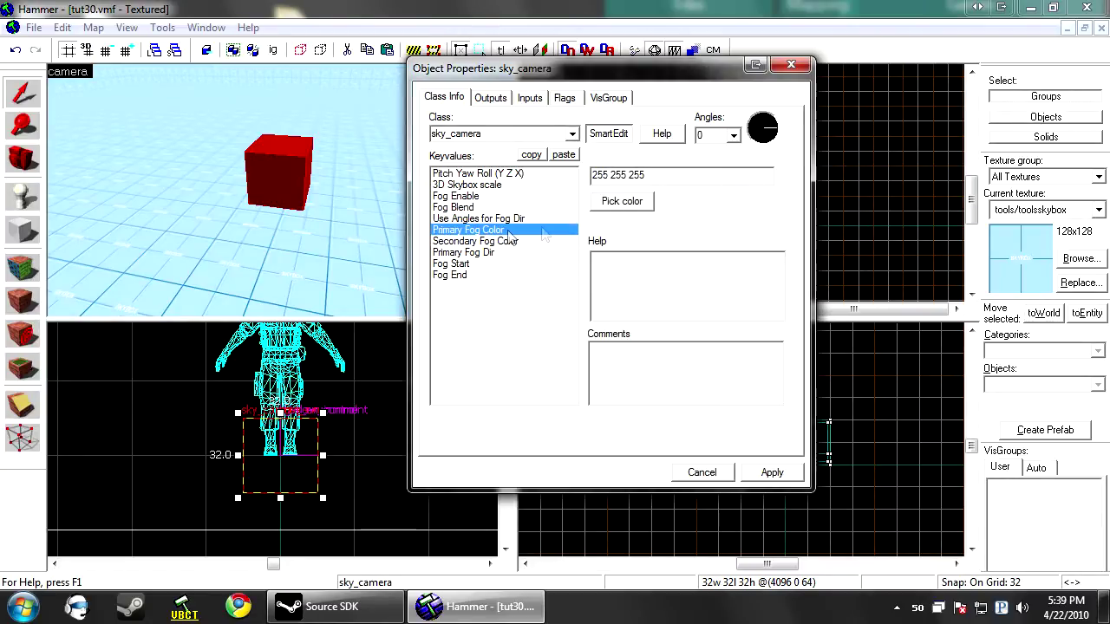
pyautogui.click(629, 203)
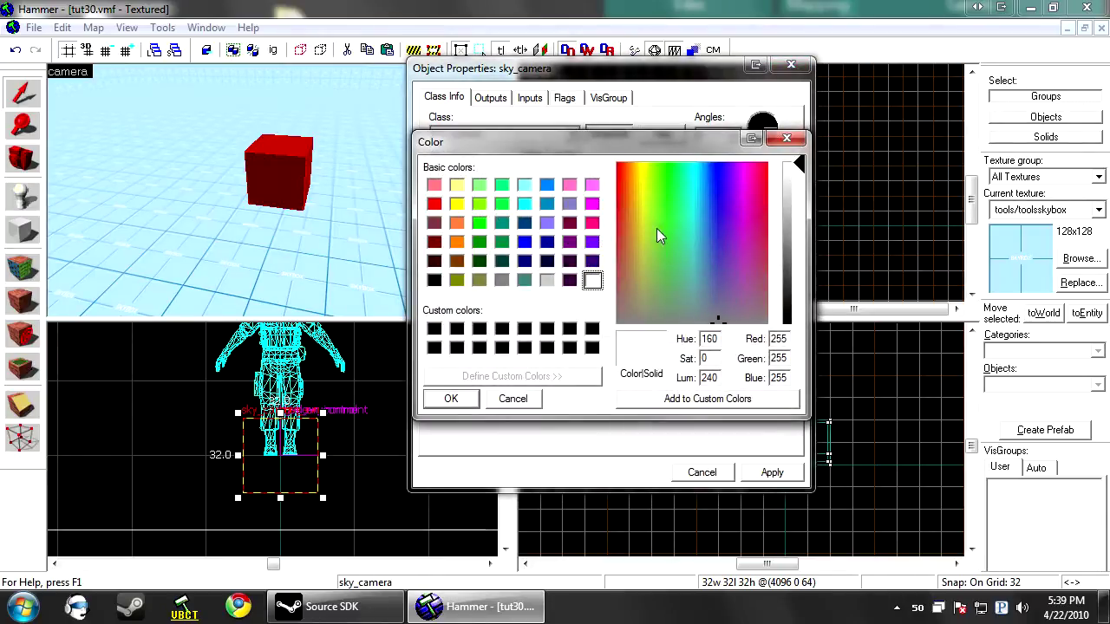
pyautogui.moveTo(694, 289); pyautogui.dragTo(692, 287)
pyautogui.moveTo(794, 216)
pyautogui.mouseDown()
pyautogui.moveTo(796, 247)
pyautogui.moveTo(796, 205)
pyautogui.mouseUp()
pyautogui.click(685, 284)
pyautogui.moveTo(684, 289); pyautogui.dragTo(691, 282)
pyautogui.click(464, 399)
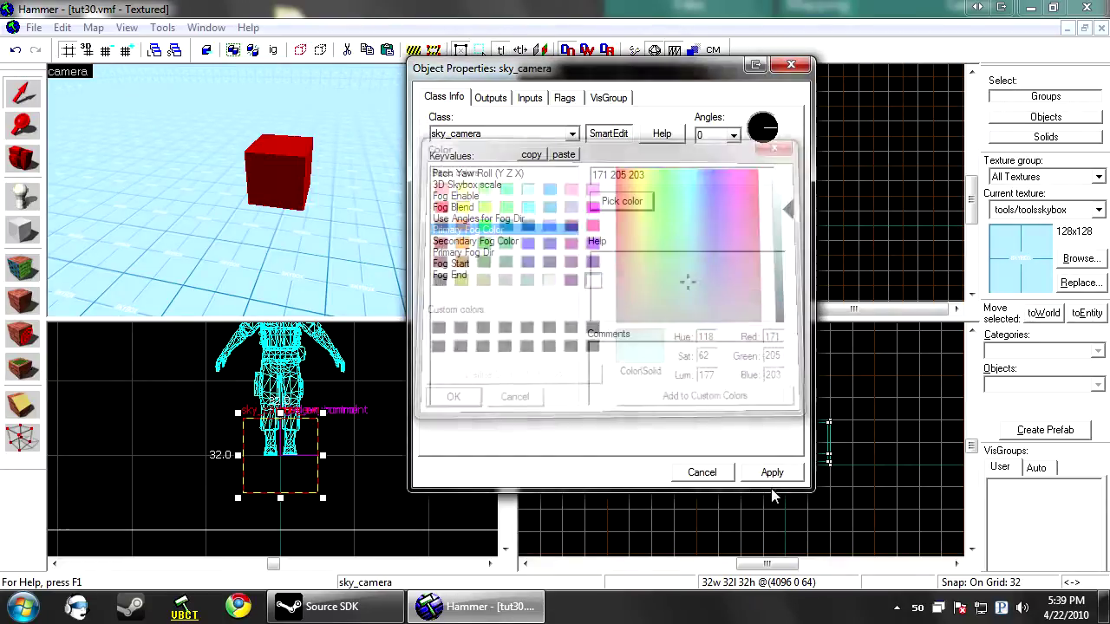
# Check the Secondary Fog Color and Fog Blend keyvalues, viewing the secondary colour's picker without changing it
pyautogui.click(477, 265)
pyautogui.click(483, 242)
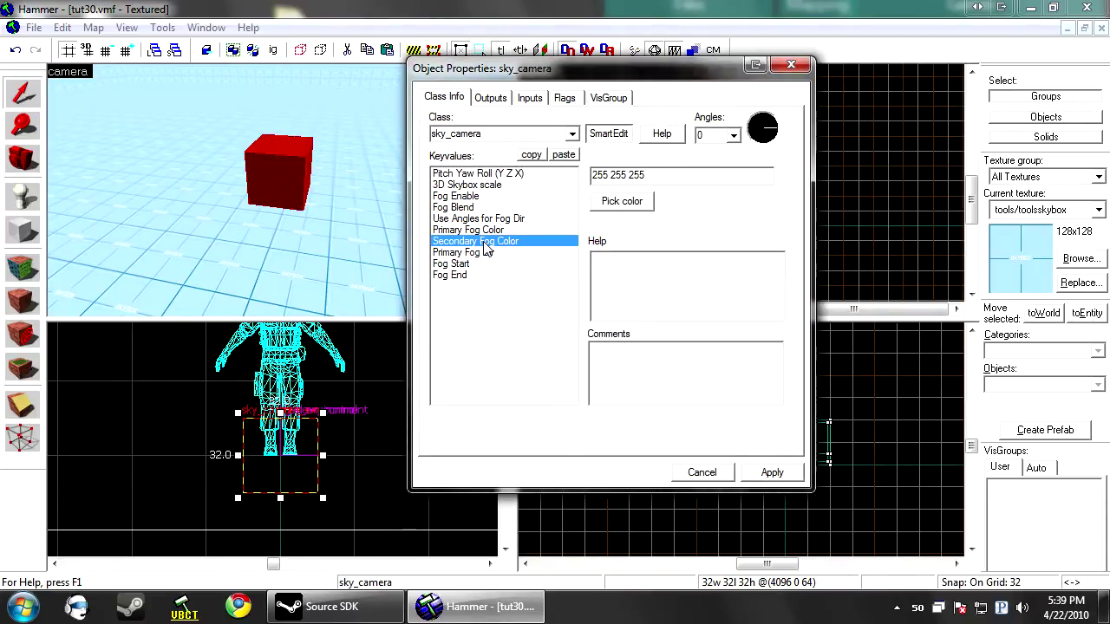
pyautogui.click(490, 208)
pyautogui.click(768, 182)
pyautogui.click(768, 184)
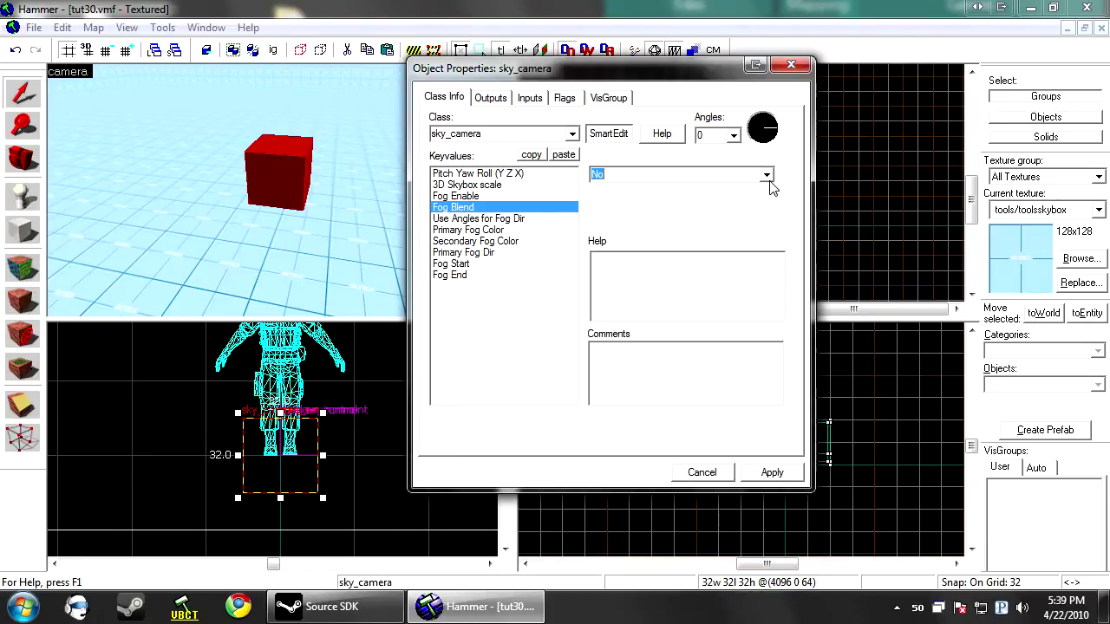
pyautogui.click(509, 242)
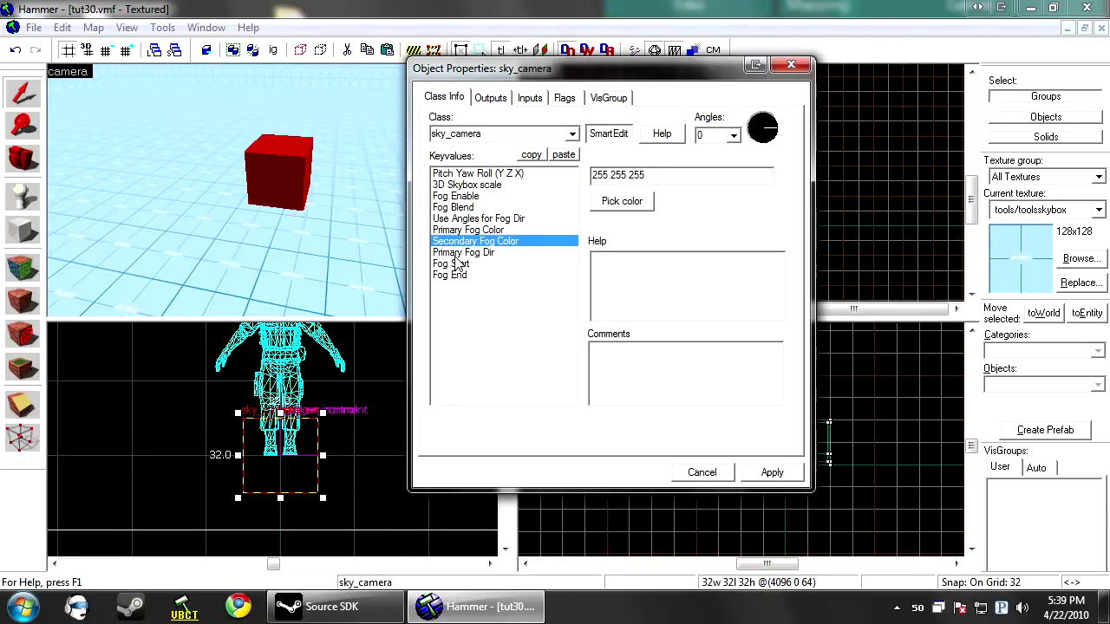
pyautogui.click(616, 203)
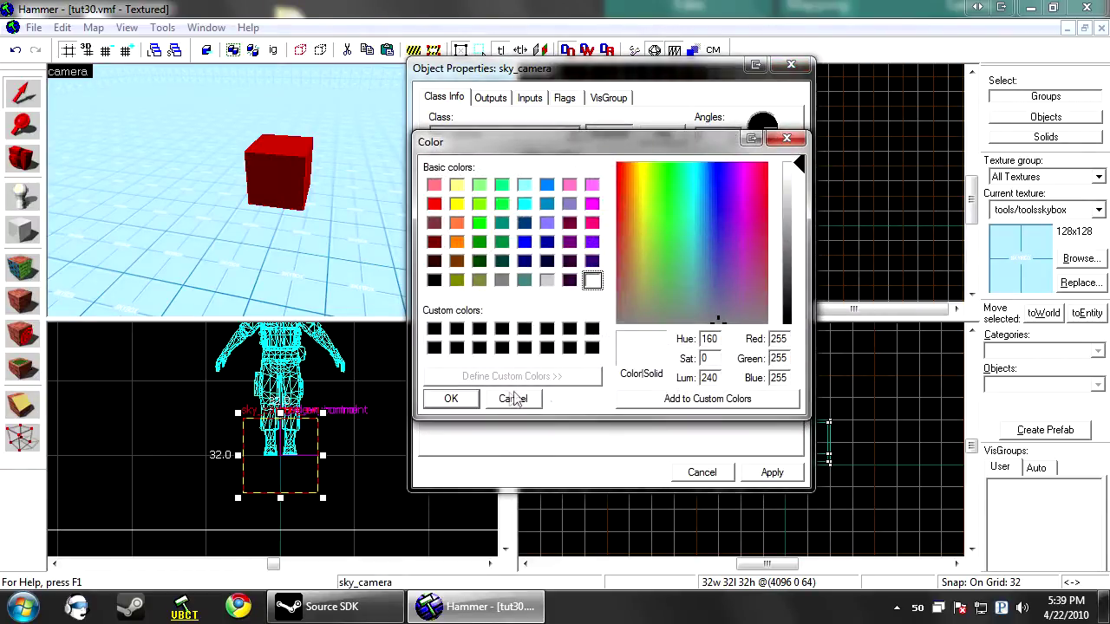
pyautogui.click(514, 399)
# Check the sky_camera's Primary Fog Dir, Fog Start and Fog End keyvalues and their help descriptions
pyautogui.click(499, 252)
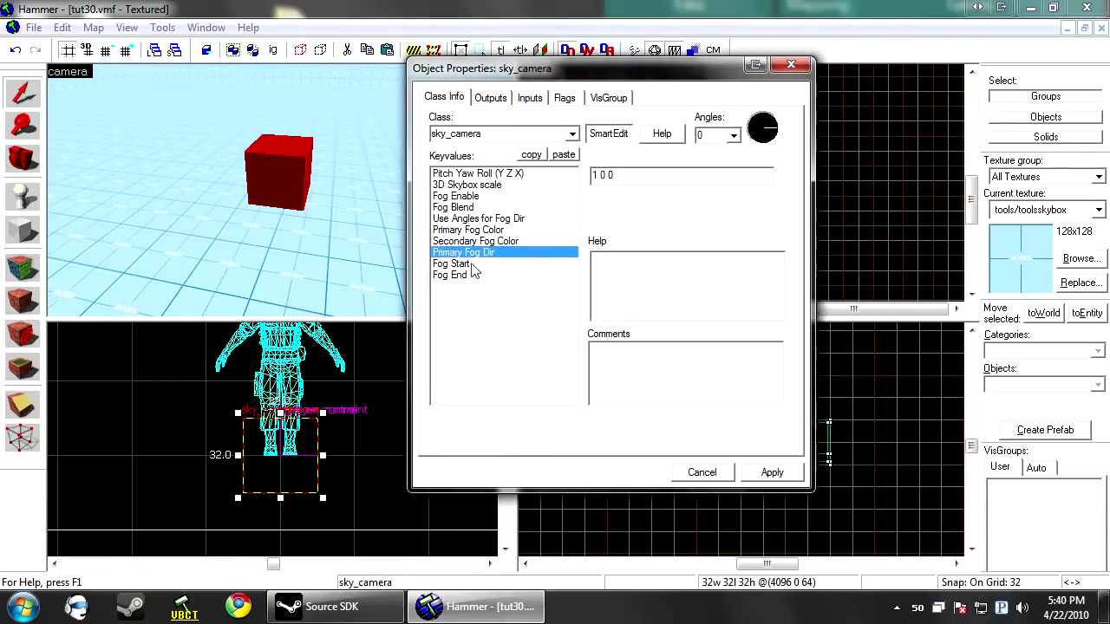
pyautogui.click(473, 266)
pyautogui.click(473, 252)
pyautogui.moveTo(595, 175); pyautogui.dragTo(685, 201)
pyautogui.click(651, 177)
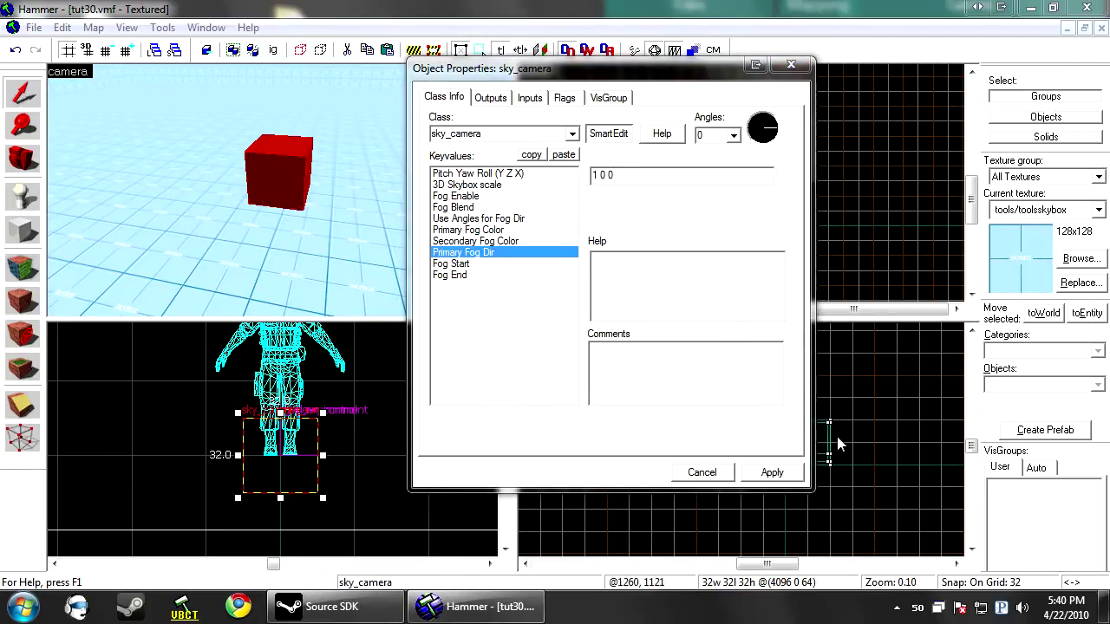
pyautogui.click(482, 264)
pyautogui.moveTo(653, 174); pyautogui.dragTo(541, 180)
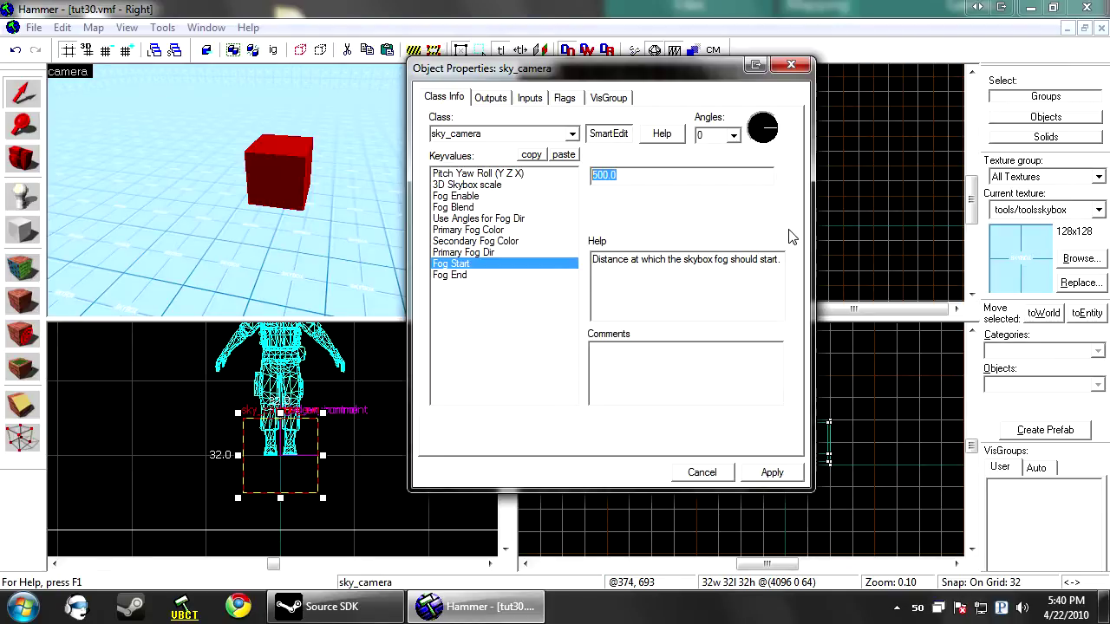
pyautogui.click(448, 277)
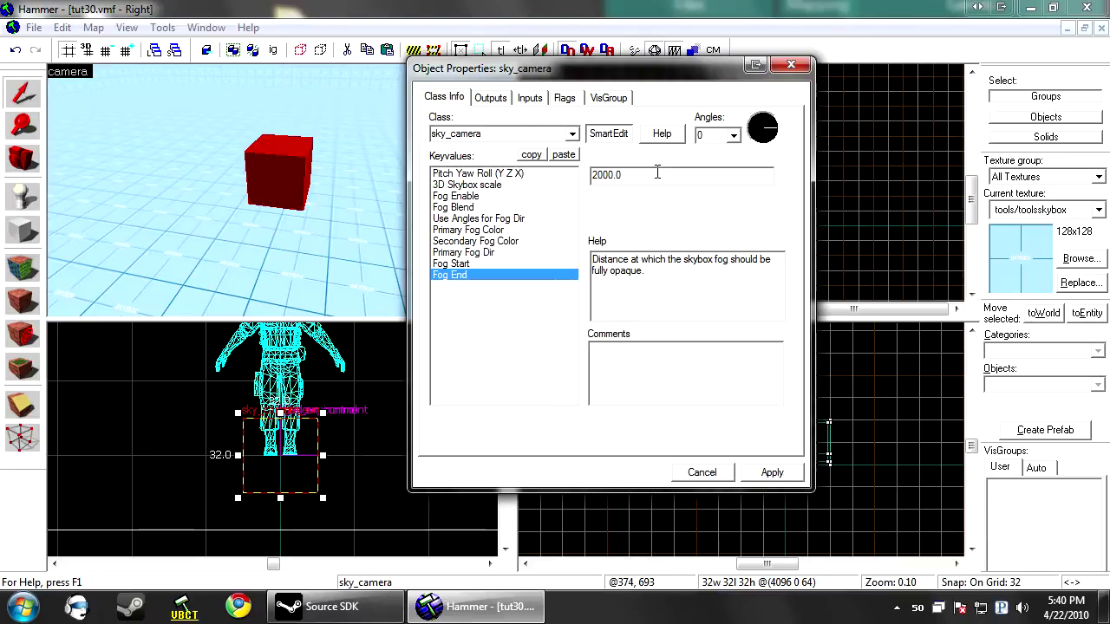
# Set the sky_camera's Fog Start distance to 150
pyautogui.click(445, 264)
pyautogui.moveTo(617, 176); pyautogui.dragTo(586, 182)
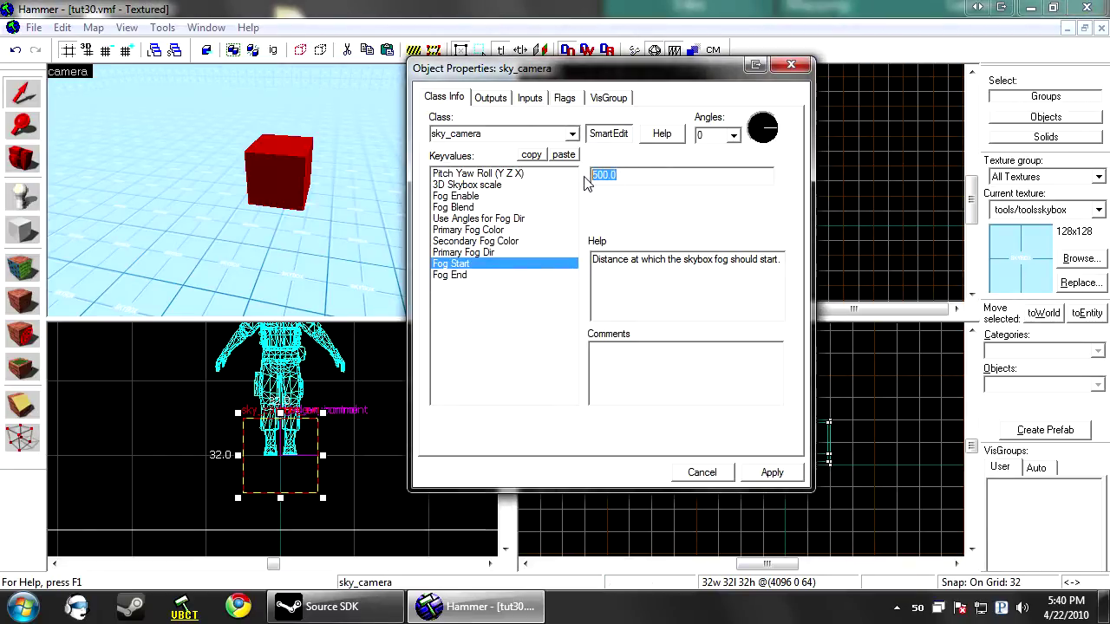
pyautogui.write('150')
pyautogui.press('BackSpace')
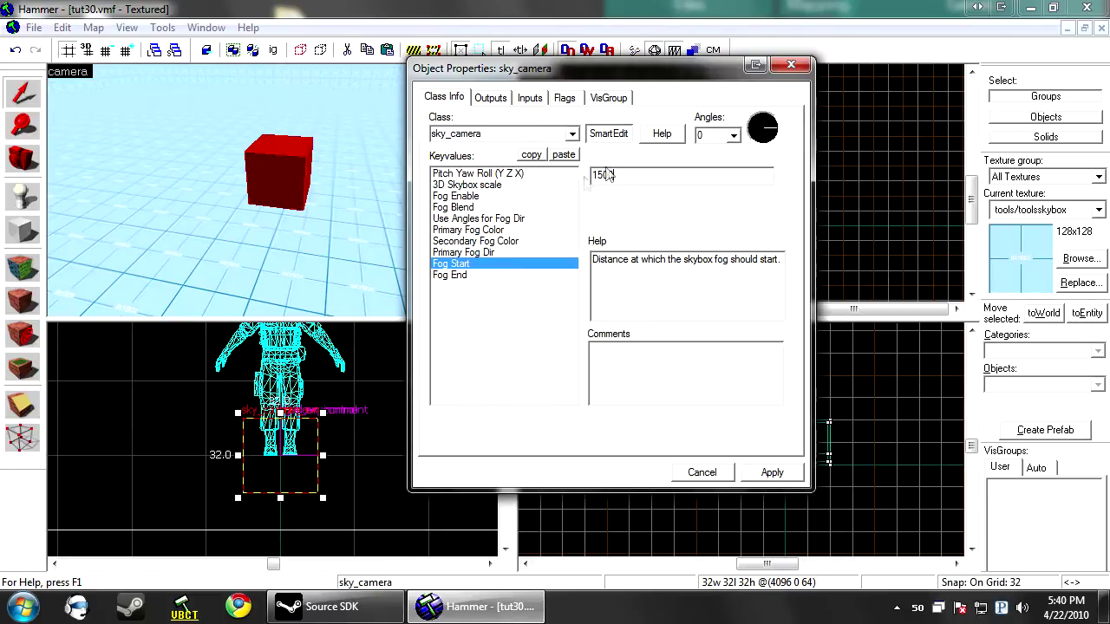
# Set the sky_camera's Fog End distance to 9000, apply the fog settings and clear the selection
pyautogui.click(468, 275)
pyautogui.moveTo(634, 185); pyautogui.dragTo(584, 182)
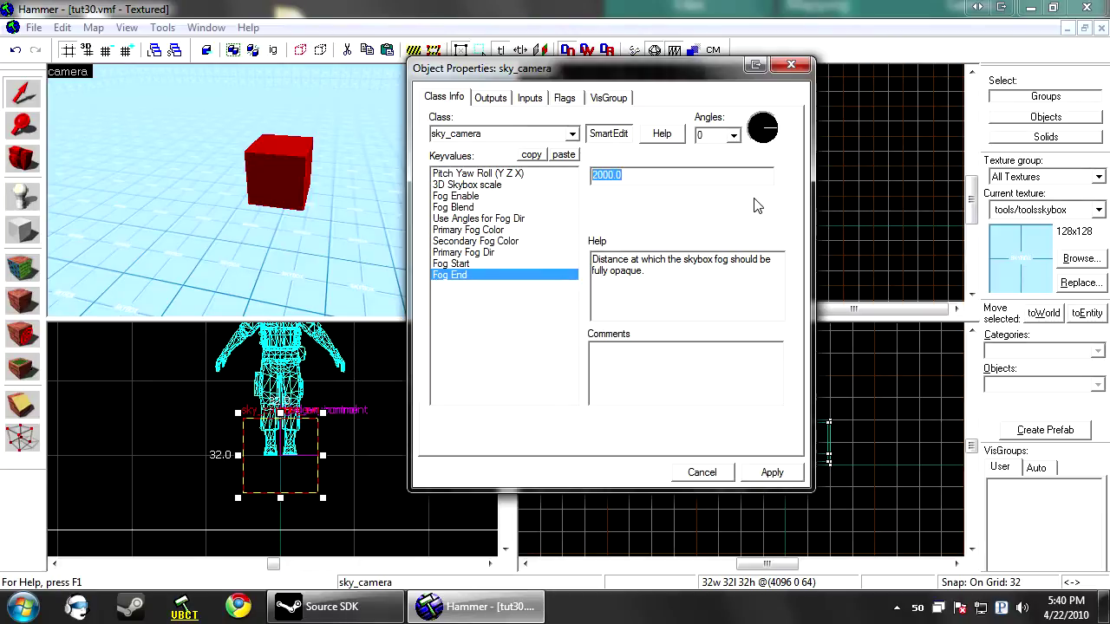
pyautogui.write('15')
pyautogui.press('BackSpace')
pyautogui.write('9000')
pyautogui.click(772, 473)
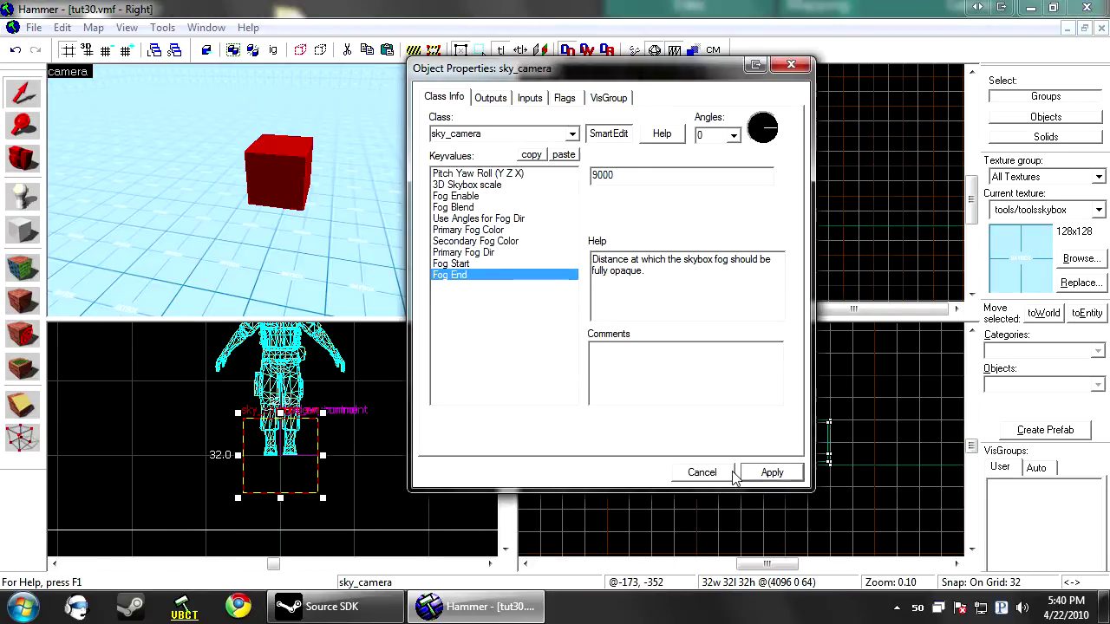
pyautogui.rightClick(693, 404)
pyautogui.click(676, 383)
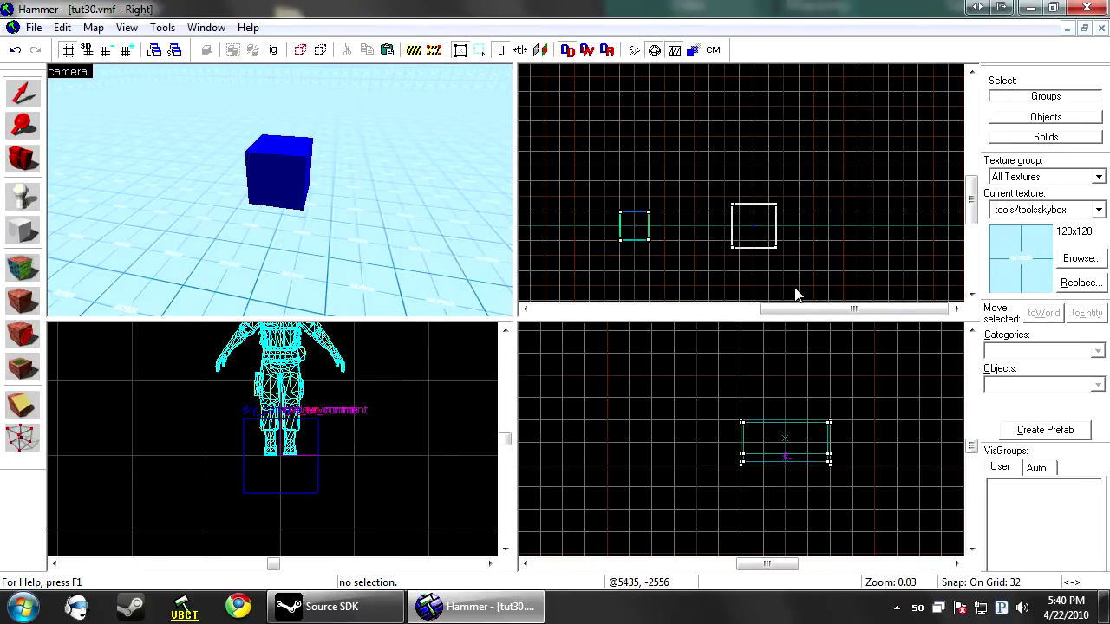
pyautogui.click(329, 260)
pyautogui.press('s')
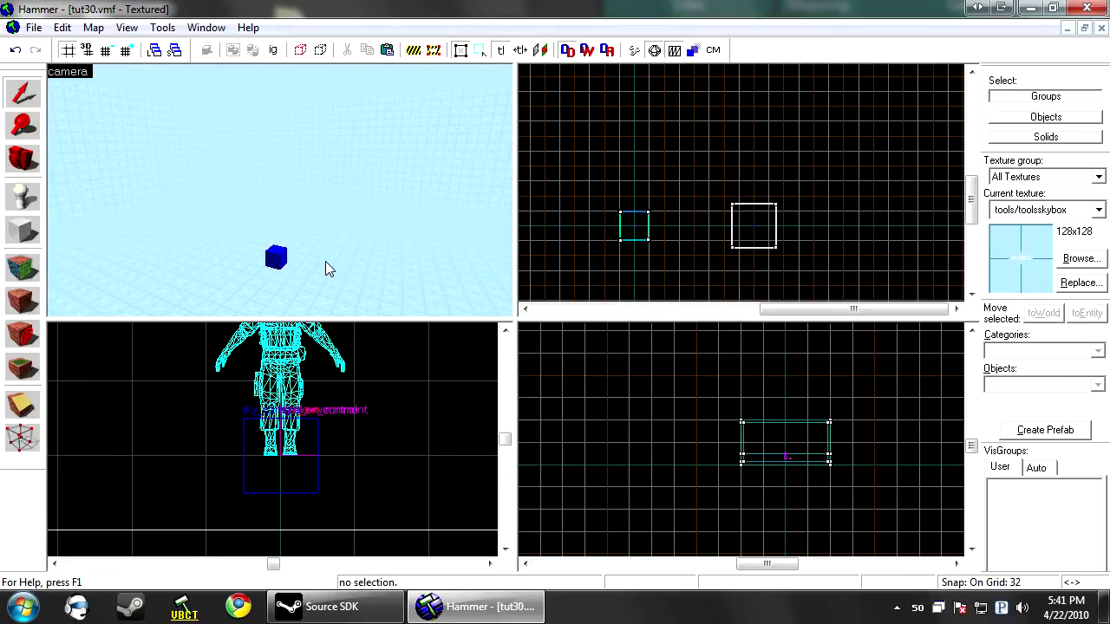
pyautogui.rightClick(667, 282)
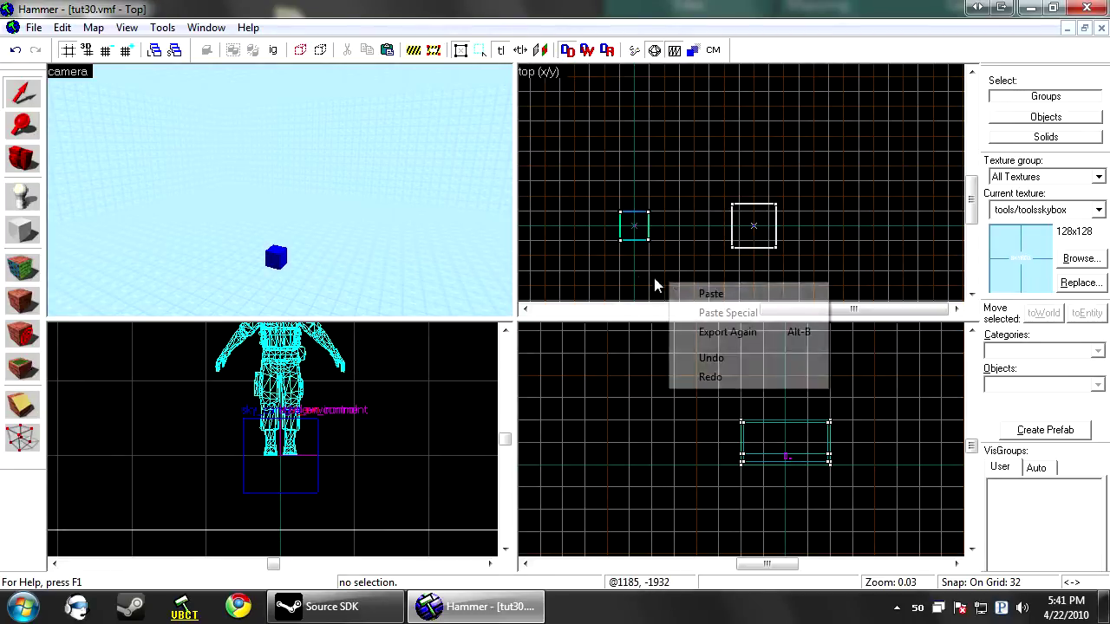
pyautogui.click(653, 282)
pyautogui.press('s')
pyautogui.press('d')
pyautogui.press('Down')
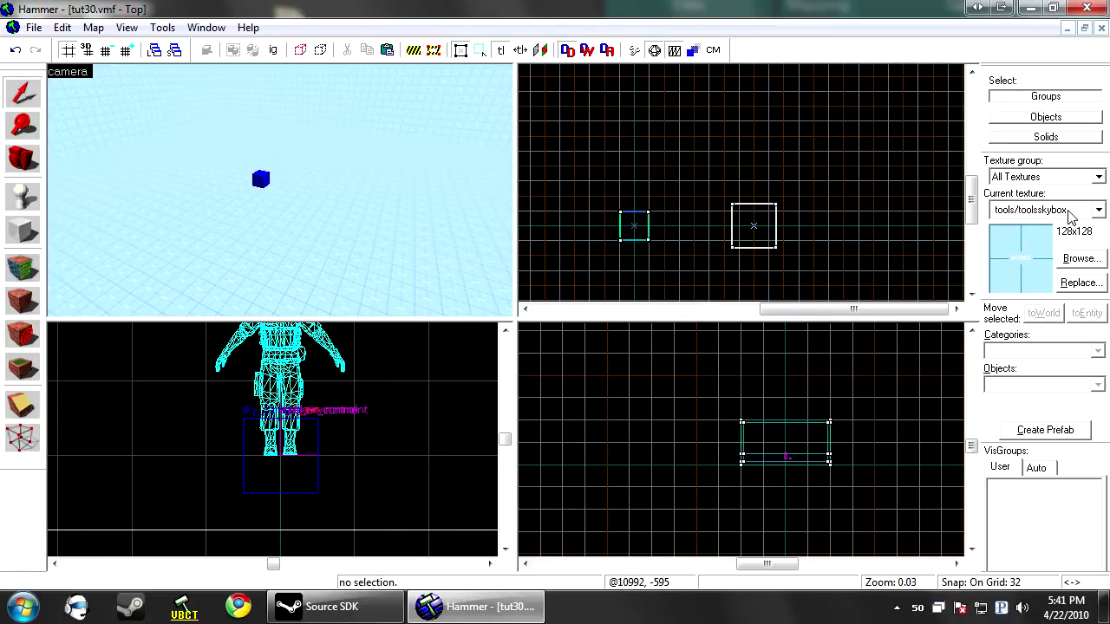
# Place a new point entity on the floor of the skybox box near the sky_camera and open its properties
pyautogui.click(22, 197)
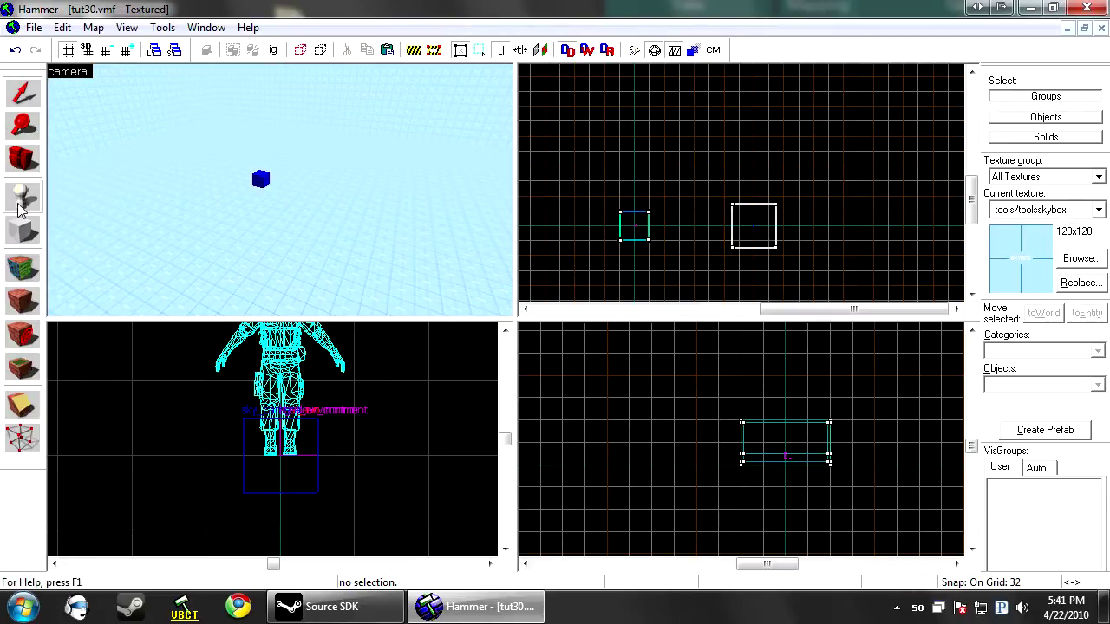
pyautogui.click(188, 239)
pyautogui.hotkey('alt', 'Return')
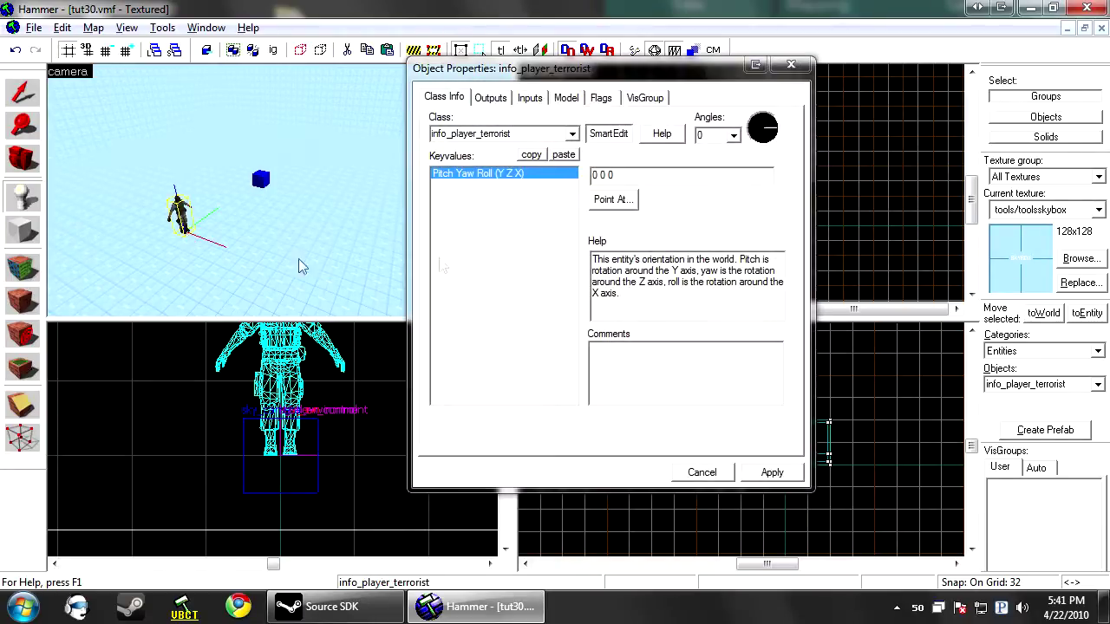
# Change the new entity's class to prop_static
pyautogui.doubleClick(499, 135)
pyautogui.write('pro')
pyautogui.press('Down')
pyautogui.press('Down')
pyautogui.press('Down')
pyautogui.press('Down')
pyautogui.press('Down')
pyautogui.press('Down')
pyautogui.press('Down')
pyautogui.press('Down')
pyautogui.press('Down')
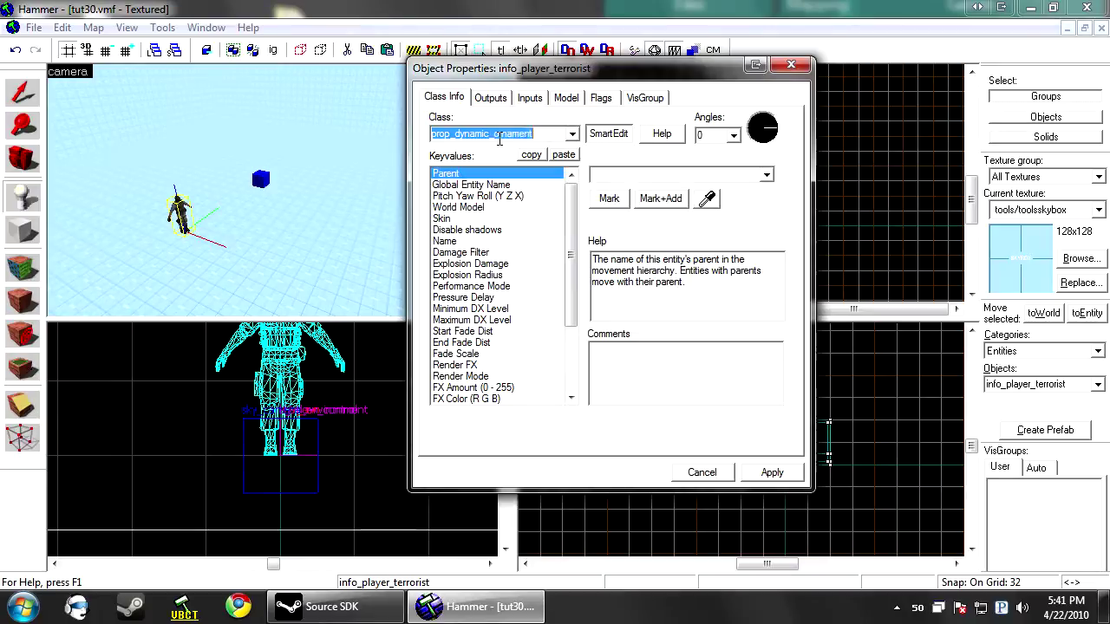
pyautogui.press('Down')
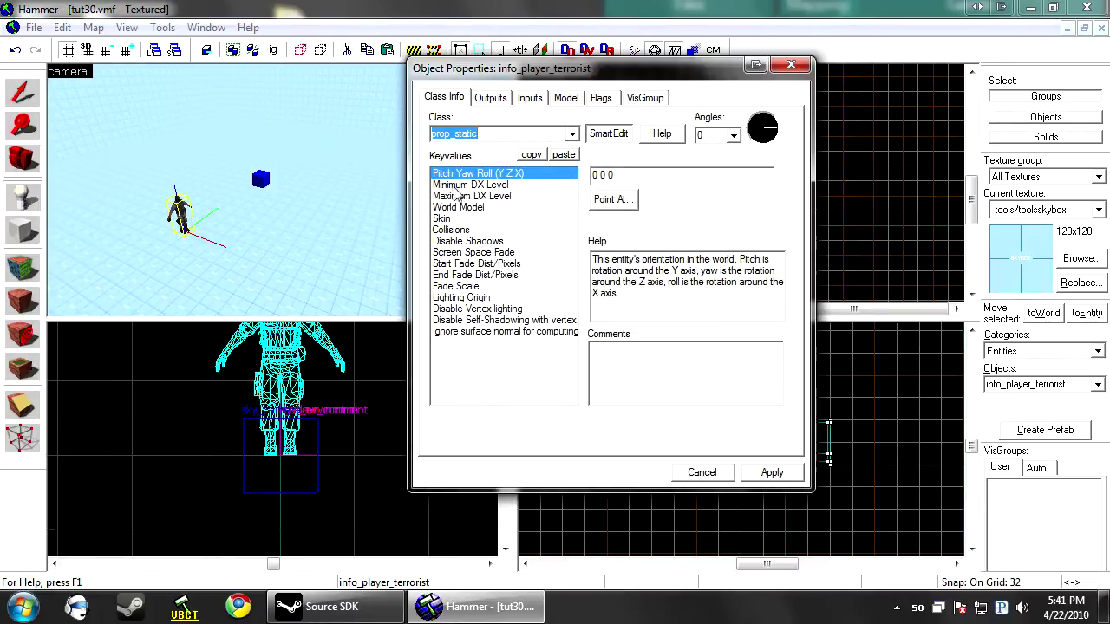
# Open the model browser for the prop's World Model, fit it on screen and filter the models by "building"
pyautogui.click(460, 207)
pyautogui.click(629, 205)
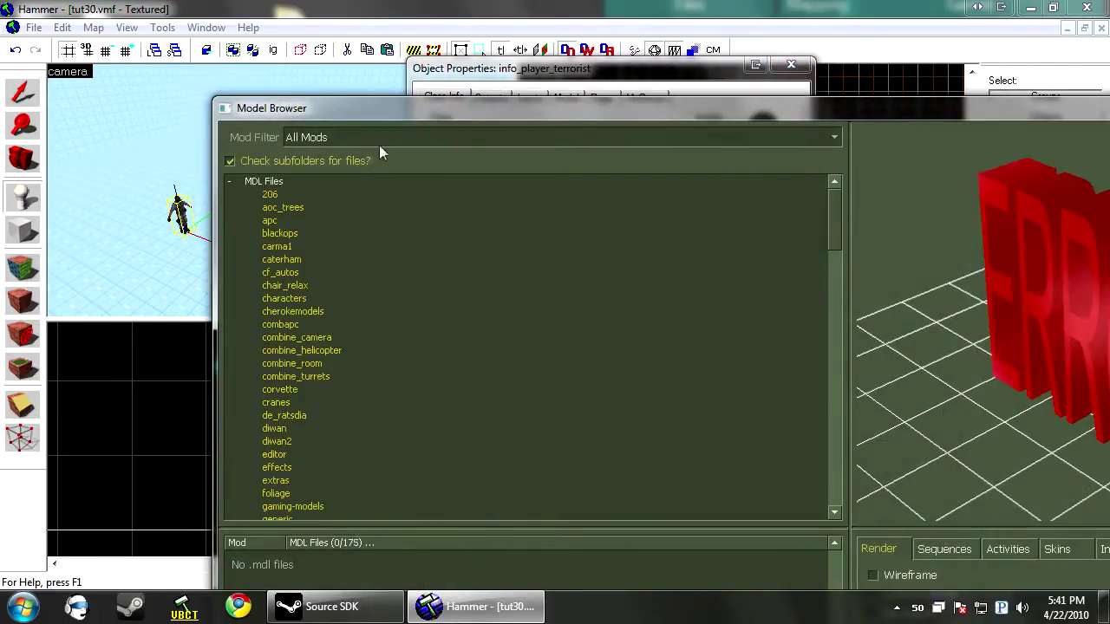
pyautogui.moveTo(211, 98); pyautogui.dragTo(586, 186)
pyautogui.moveTo(758, 198); pyautogui.dragTo(351, 34)
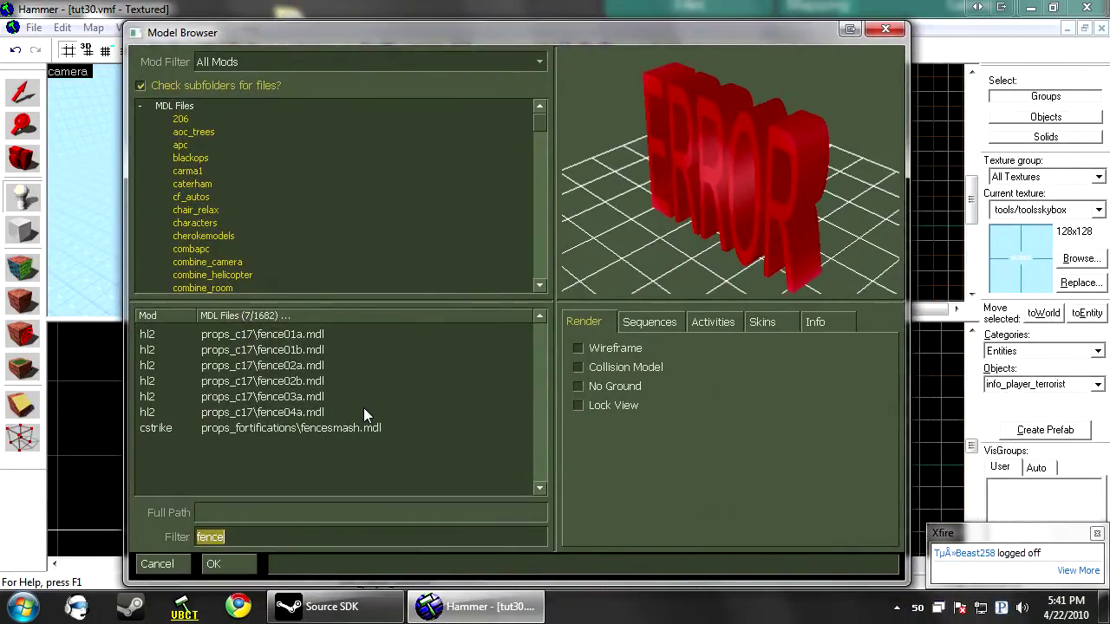
pyautogui.write('building')
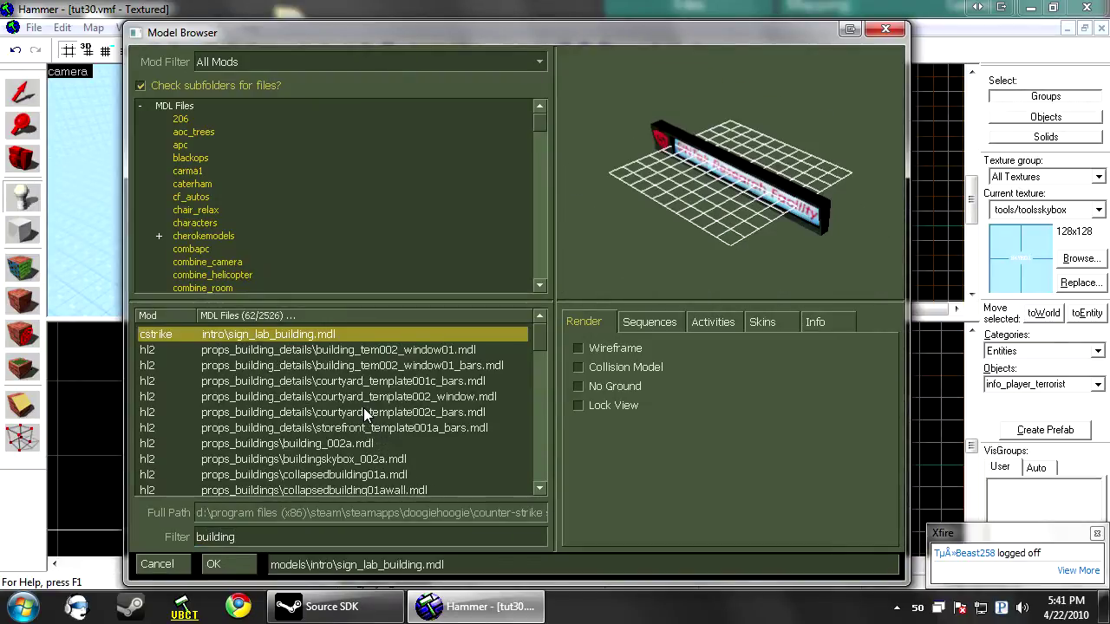
# Preview the filtered building models one after another, from sign_lab_building.mdl through destroyed_cityblock01h.mdl
pyautogui.press('Down')
pyautogui.press('Down')
pyautogui.press('Down')
pyautogui.press('Down')
pyautogui.press('Down')
pyautogui.press('Down')
pyautogui.press('Down')
pyautogui.press('Down')
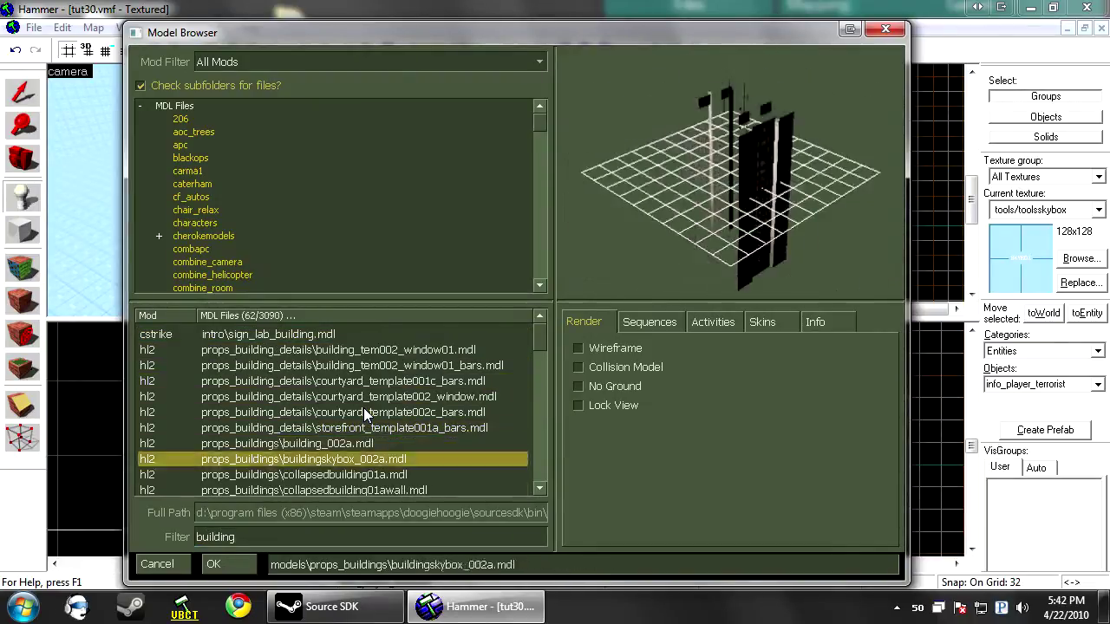
pyautogui.press('Down')
pyautogui.press('Down')
pyautogui.press('Down')
pyautogui.press('Down')
pyautogui.press('Down')
pyautogui.press('Down')
pyautogui.press('Down')
pyautogui.press('Down')
pyautogui.press('Down')
pyautogui.press('Down')
pyautogui.press('Down')
pyautogui.press('Down')
pyautogui.press('Down')
pyautogui.press('Up')
pyautogui.moveTo(700, 229); pyautogui.dragTo(718, 195)
pyautogui.press('Down')
pyautogui.press('Up')
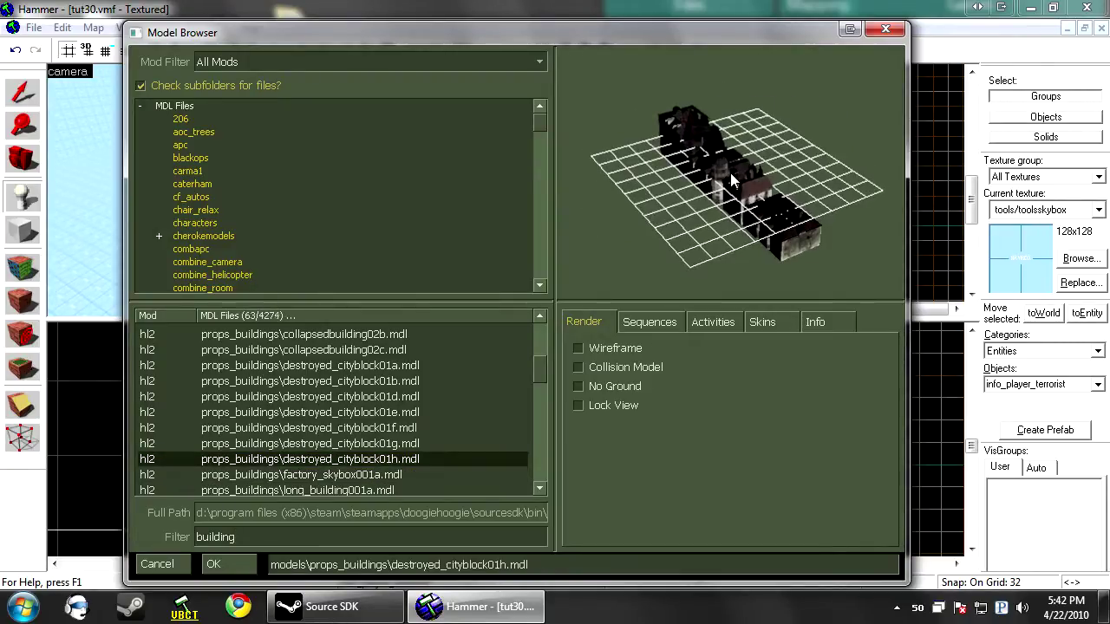
# Choose props_buildings/factory_skybox001a.mdl as the prop_static's world model, apply it and close the properties
pyautogui.press('Down')
pyautogui.moveTo(718, 195); pyautogui.dragTo(711, 189)
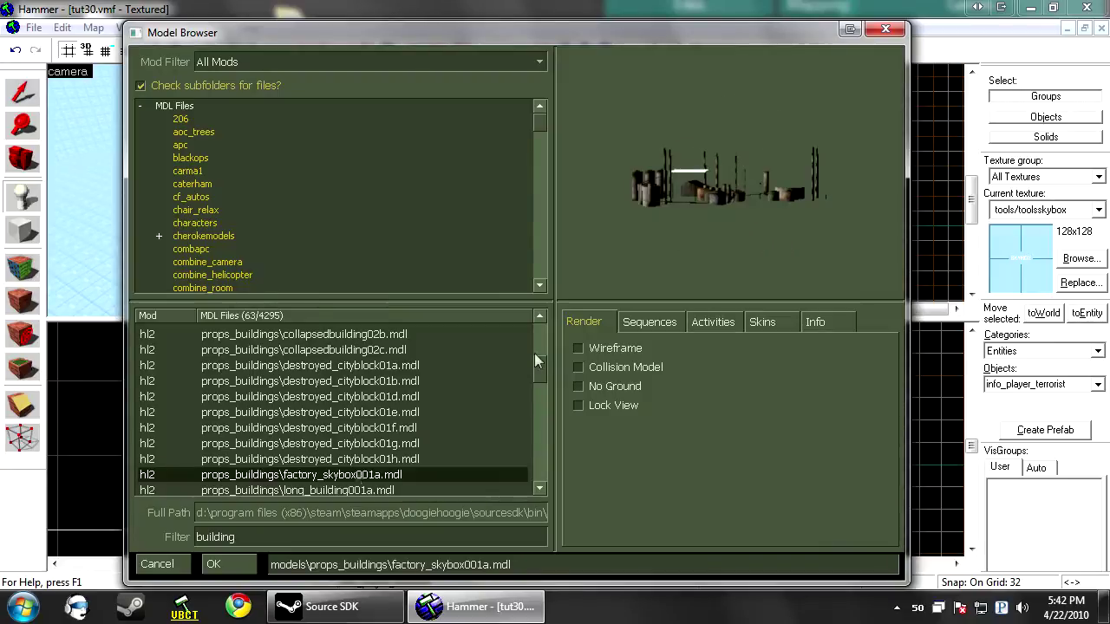
pyautogui.click(213, 565)
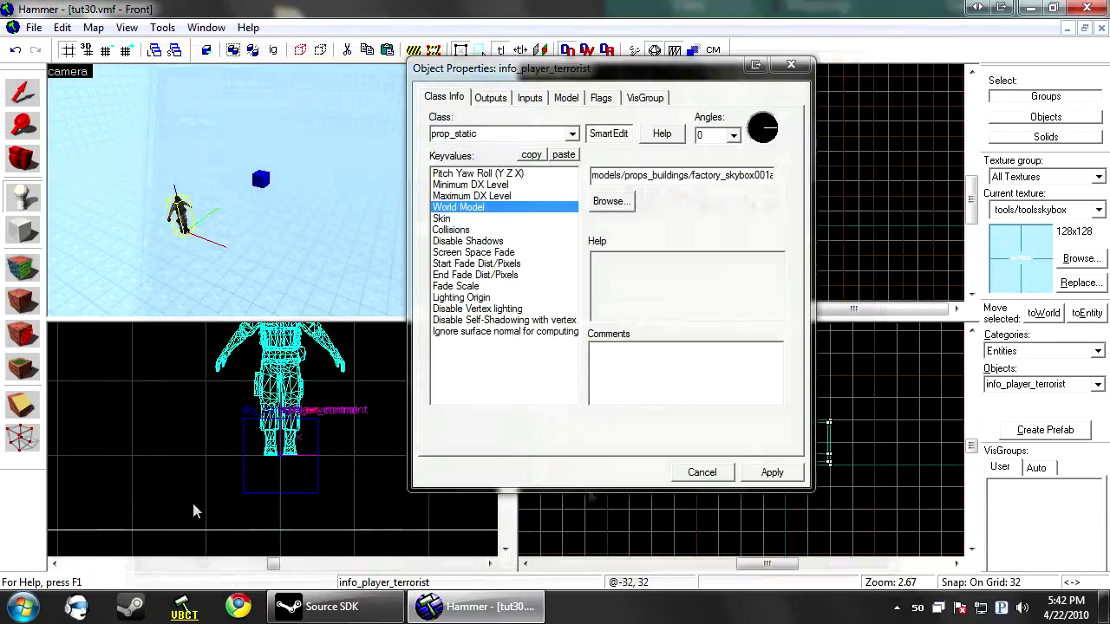
pyautogui.click(768, 469)
pyautogui.press('Escape')
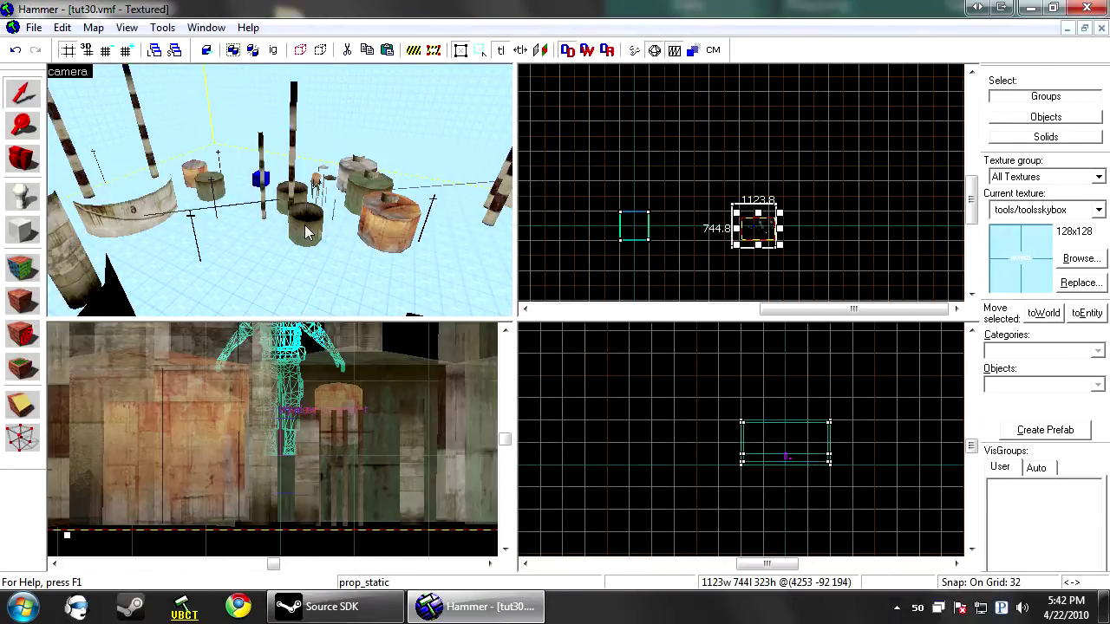
# Look around the placed factory skybox model in the 3D camera view
pyautogui.scroll(-1, 836, 195)
pyautogui.press('z')
pyautogui.press('d')
pyautogui.press('w')
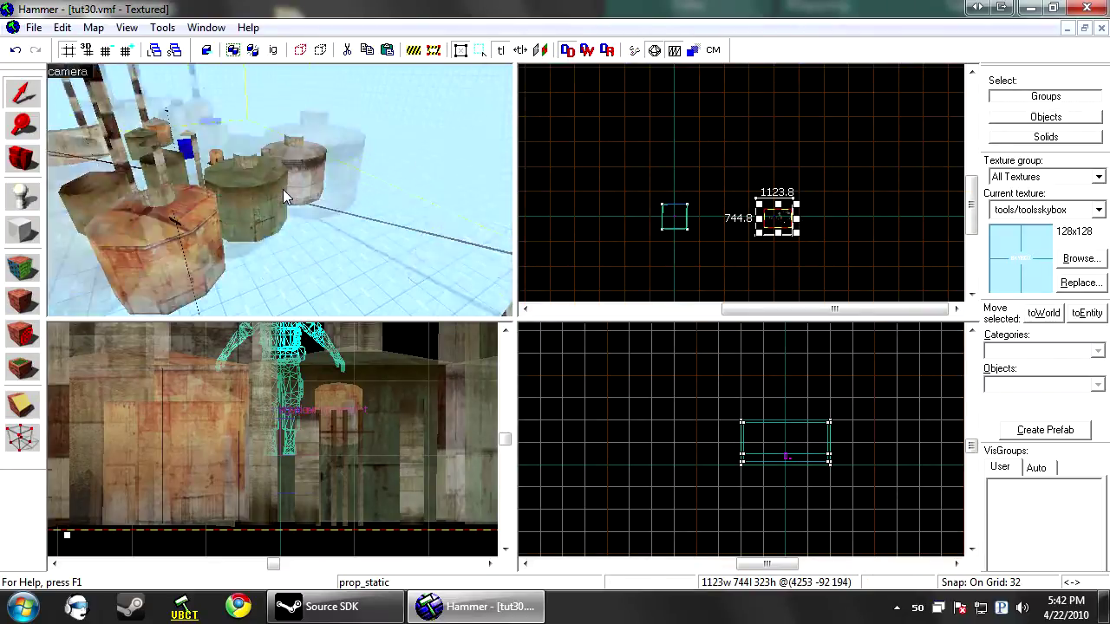
pyautogui.scroll(10, 283, 190)
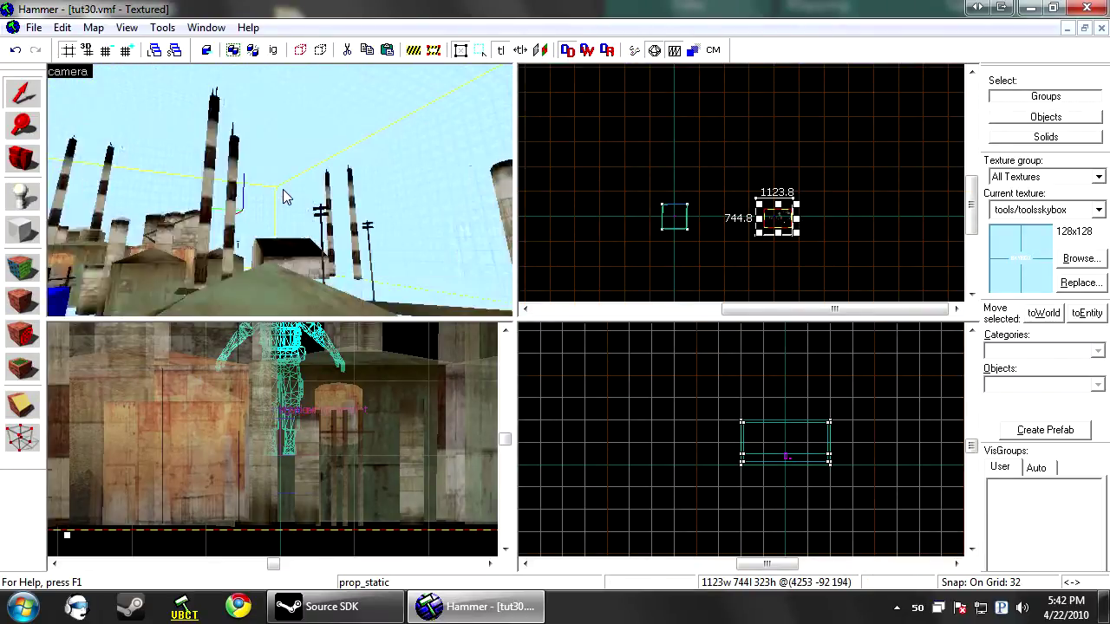
# Move the factory skybox prop toward the north side of the hollow skybox box, beyond the sky_camera
pyautogui.scroll(-10, 283, 189)
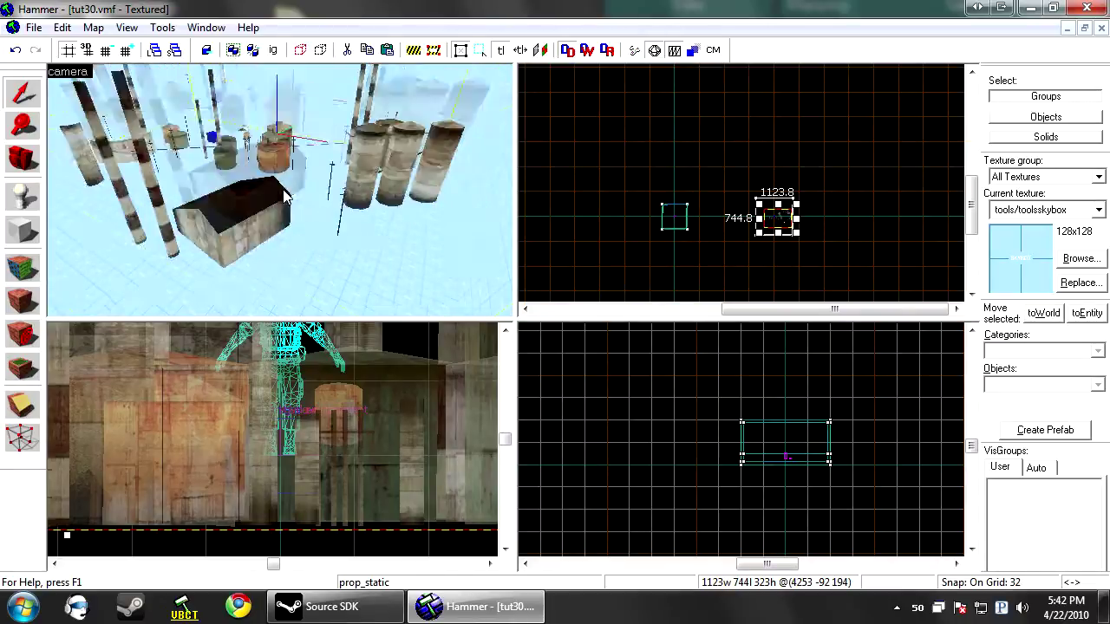
pyautogui.scroll(10, 286, 196)
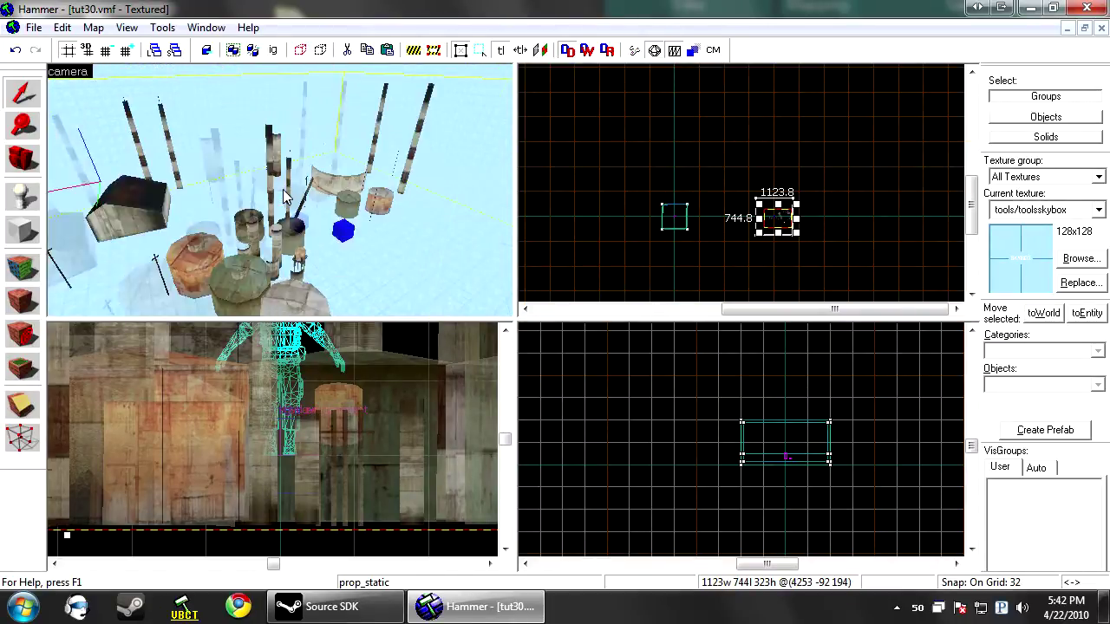
pyautogui.scroll(5, 283, 189)
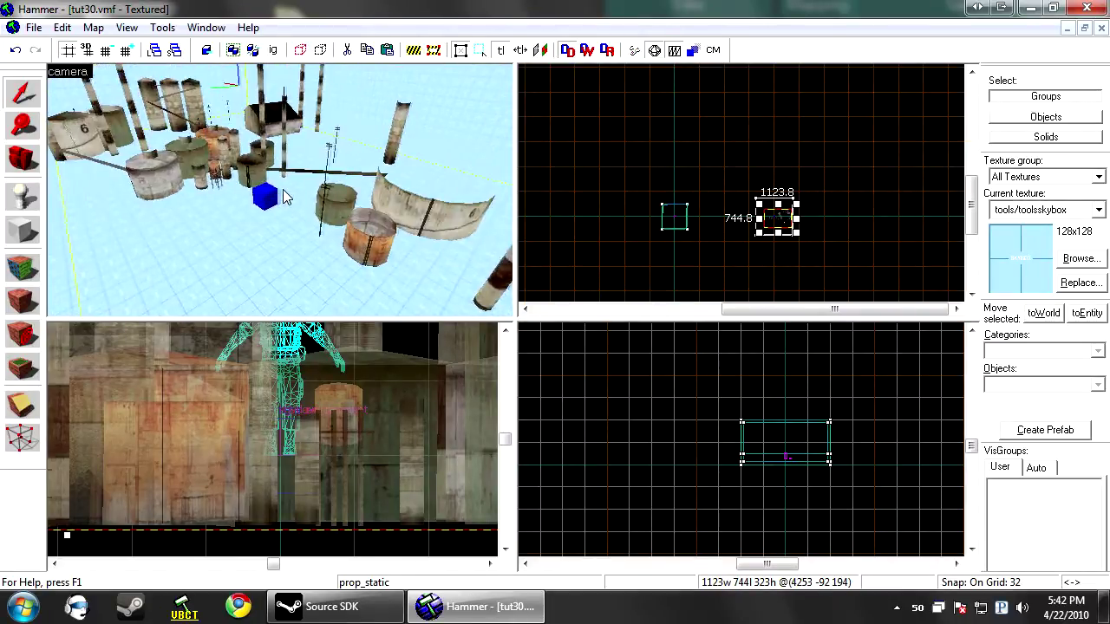
pyautogui.scroll(3, 747, 198)
pyautogui.scroll(5, 747, 198)
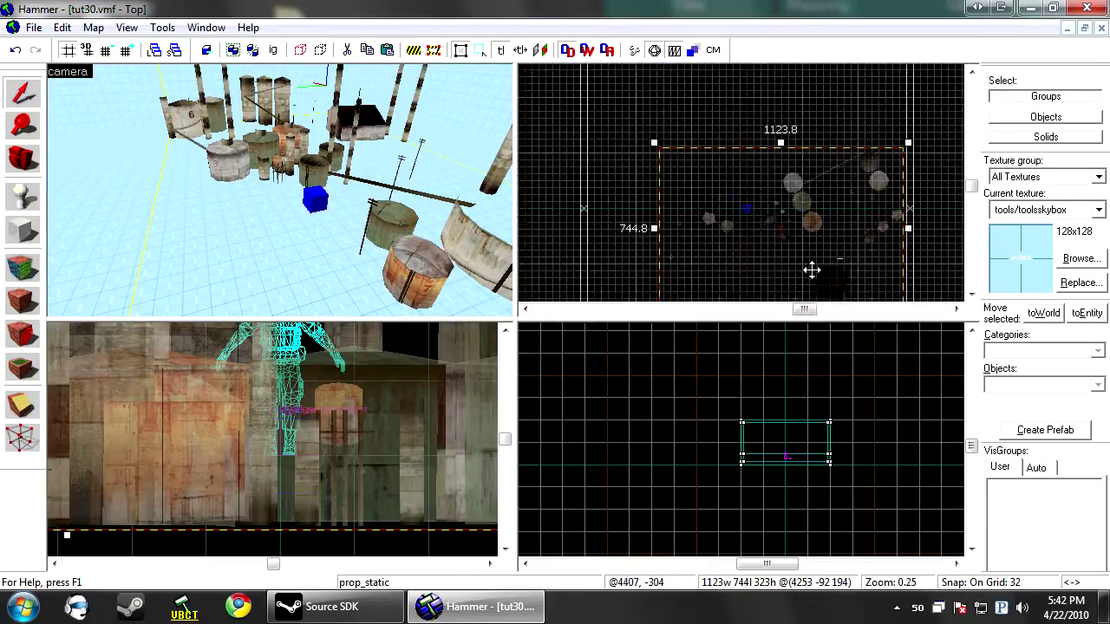
pyautogui.moveTo(683, 166); pyautogui.dragTo(569, 115)
pyautogui.press('d')
pyautogui.scroll(-8, 277, 258)
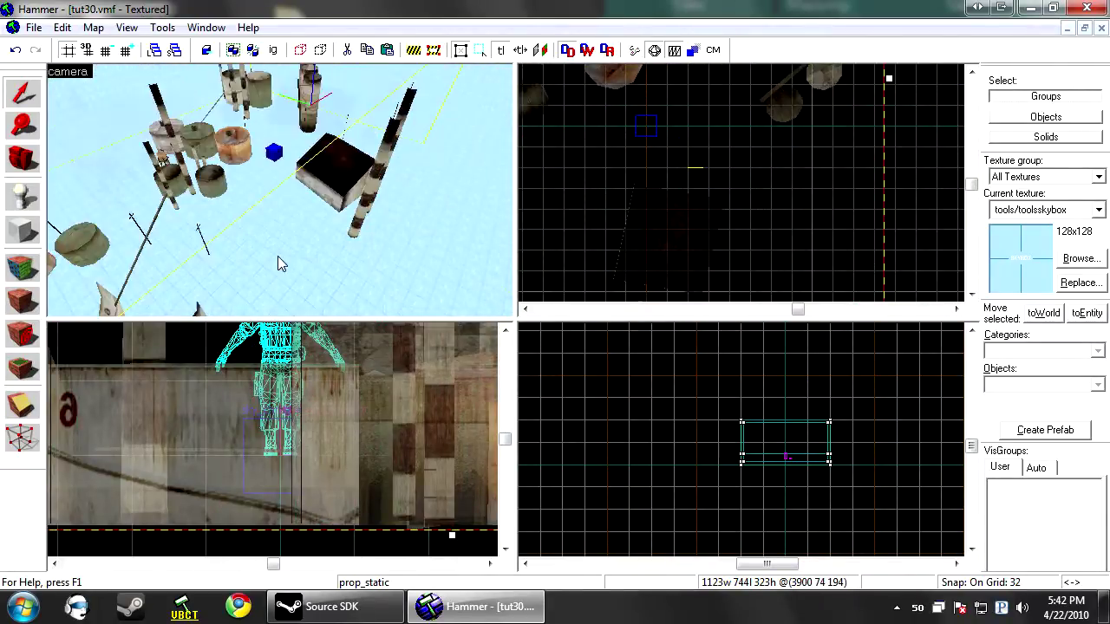
pyautogui.scroll(-3, 720, 209)
pyautogui.moveTo(656, 196); pyautogui.dragTo(707, 156)
pyautogui.press('Up')
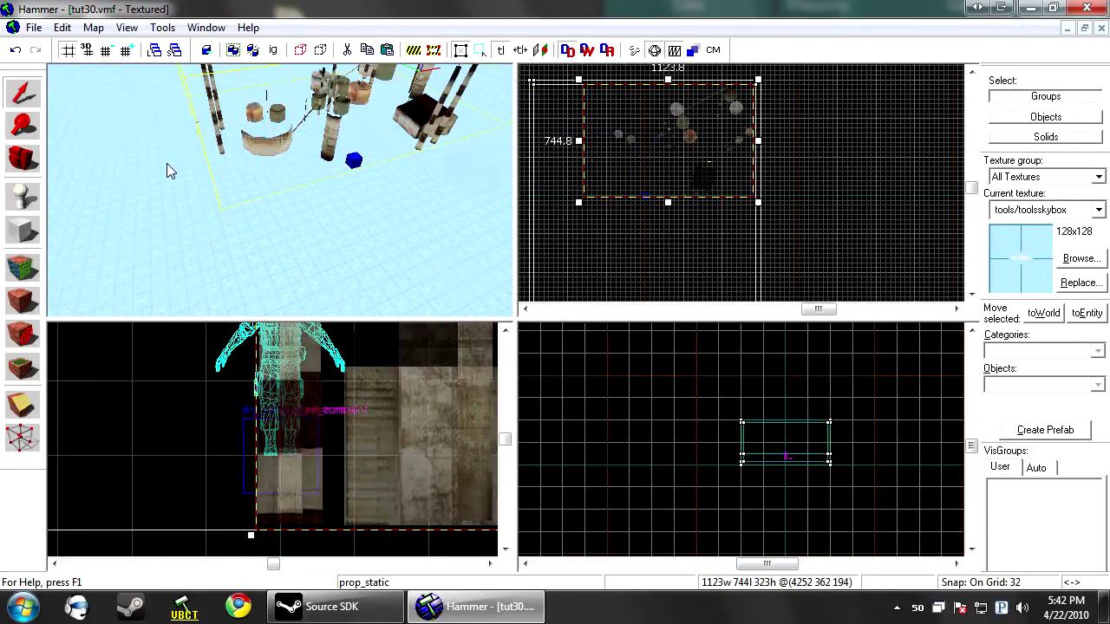
pyautogui.press('Left')
# Rotate the factory prop about its vertical axis to an angle of 6 and nudge it into place inside the skybox box
pyautogui.click(711, 124)
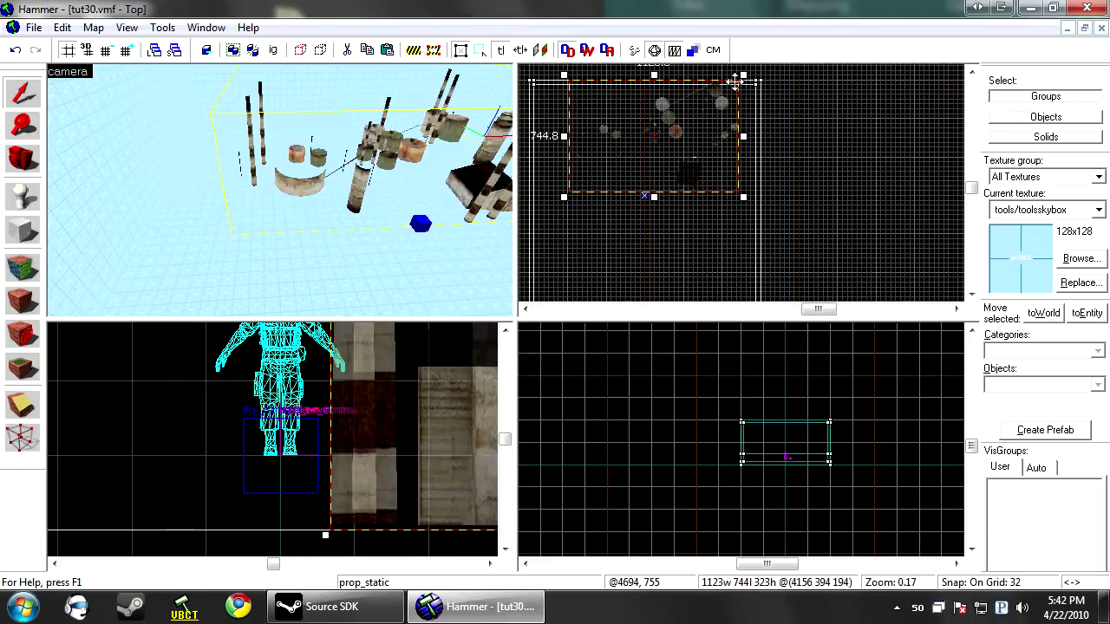
pyautogui.moveTo(743, 76); pyautogui.dragTo(727, 115)
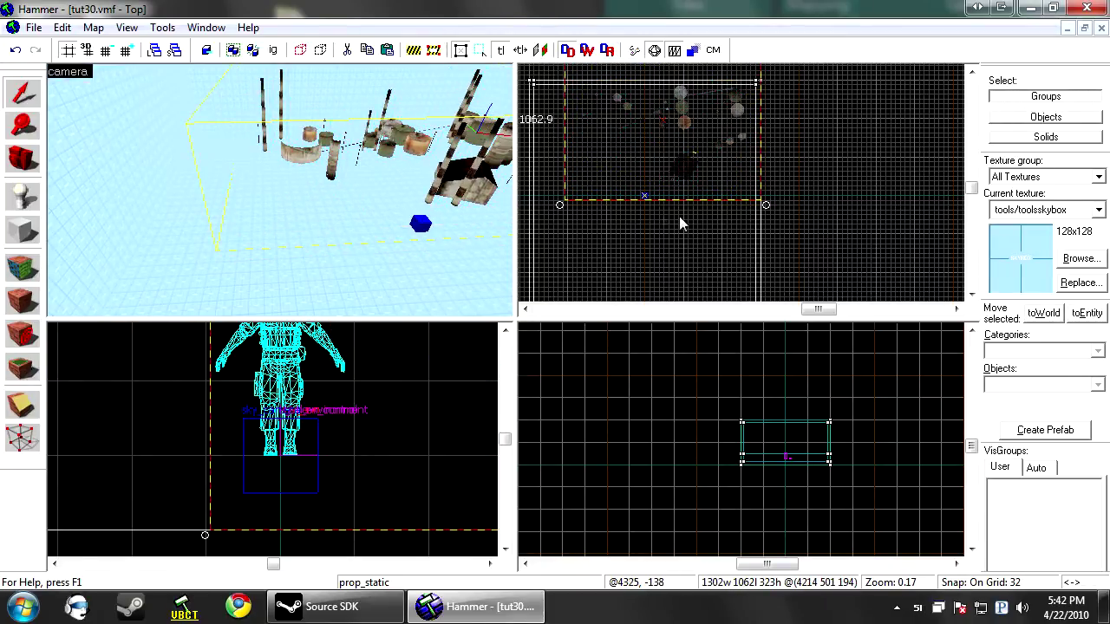
pyautogui.moveTo(560, 205); pyautogui.dragTo(602, 244)
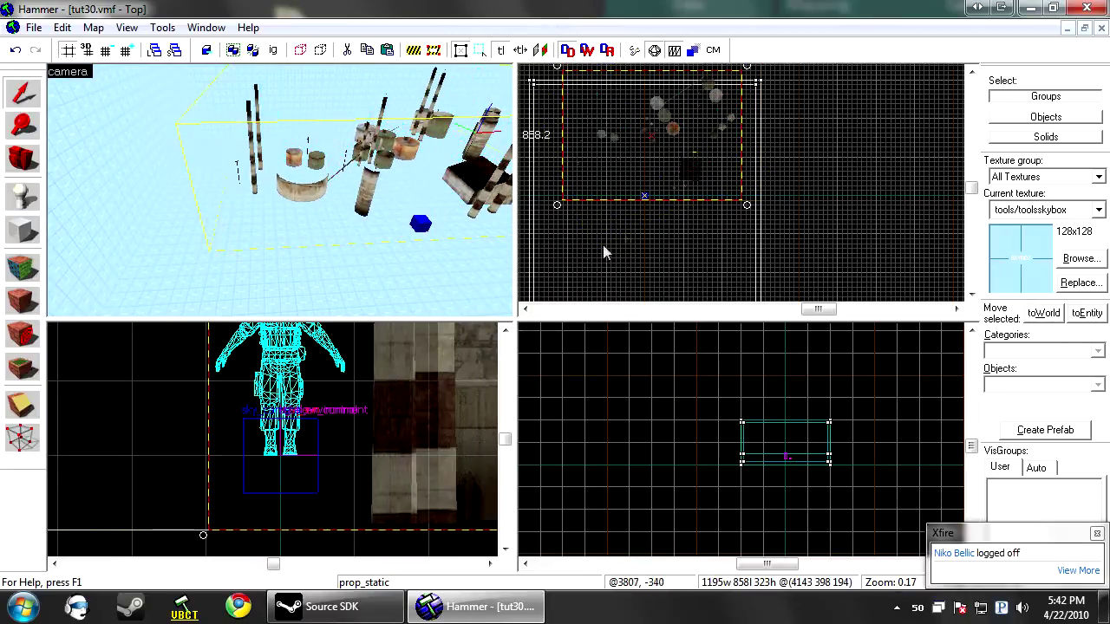
pyautogui.moveTo(705, 131); pyautogui.dragTo(709, 142)
pyautogui.moveTo(649, 166); pyautogui.dragTo(637, 163)
pyautogui.press('d')
# Set Disable Shadows to Yes for the factory prop, apply it and close the properties
pyautogui.hotkey('alt', 'Return')
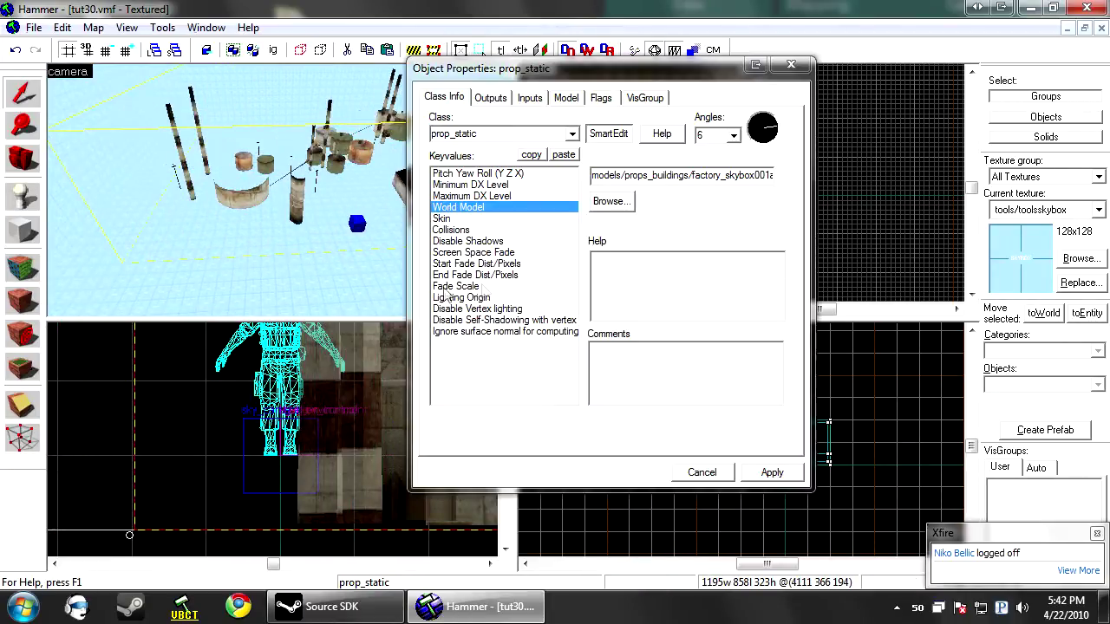
pyautogui.click(470, 241)
pyautogui.click(636, 176)
pyautogui.scroll(-1, 637, 176)
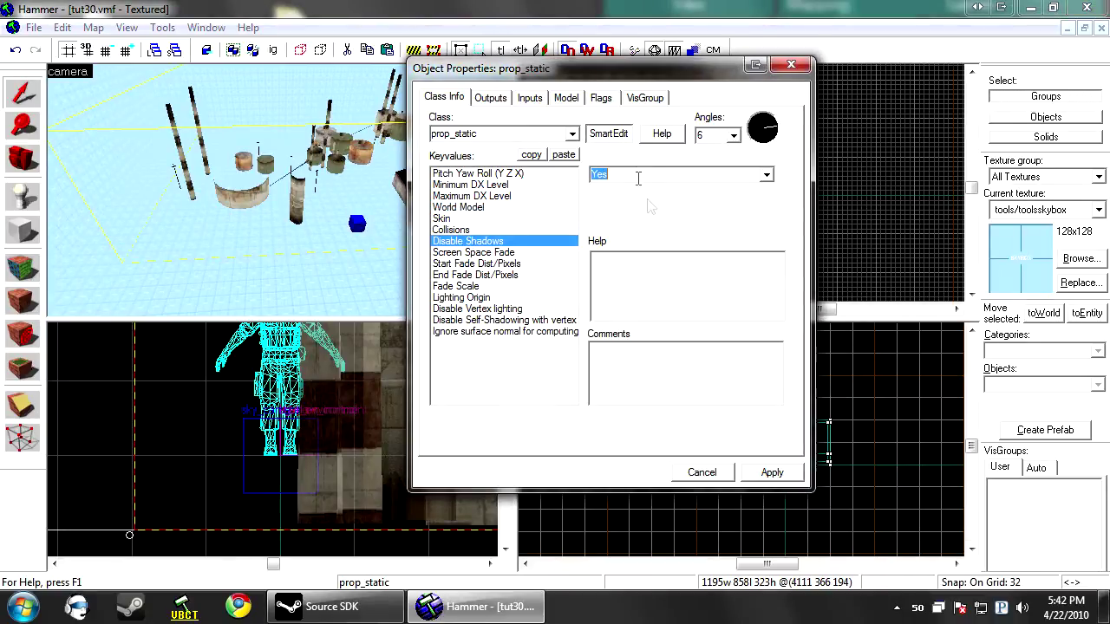
pyautogui.click(769, 477)
pyautogui.click(716, 476)
# Duplicate the factory prop, placing the copy south of the original in the top view
pyautogui.scroll(-7, 780, 176)
pyautogui.scroll(8, 741, 161)
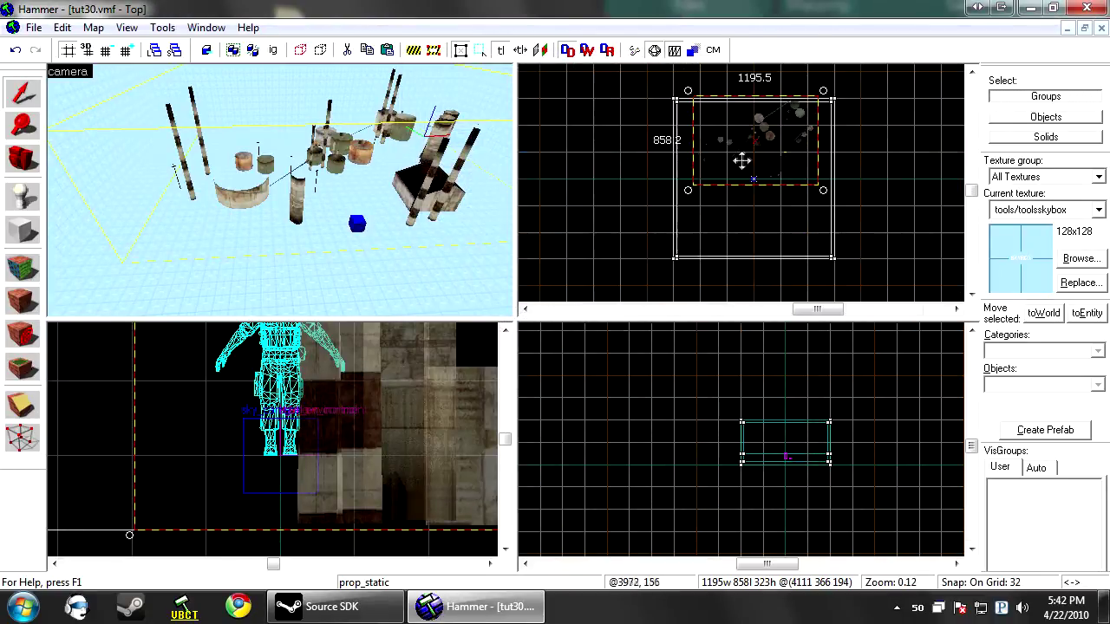
pyautogui.keyDown('shift'); pyautogui.moveTo(756, 165); pyautogui.dragTo(763, 210); pyautogui.keyUp('shift')
# Open the model browser for the copied prop's World Model and filter the models by "skybox"
pyautogui.hotkey('alt', 'Return')
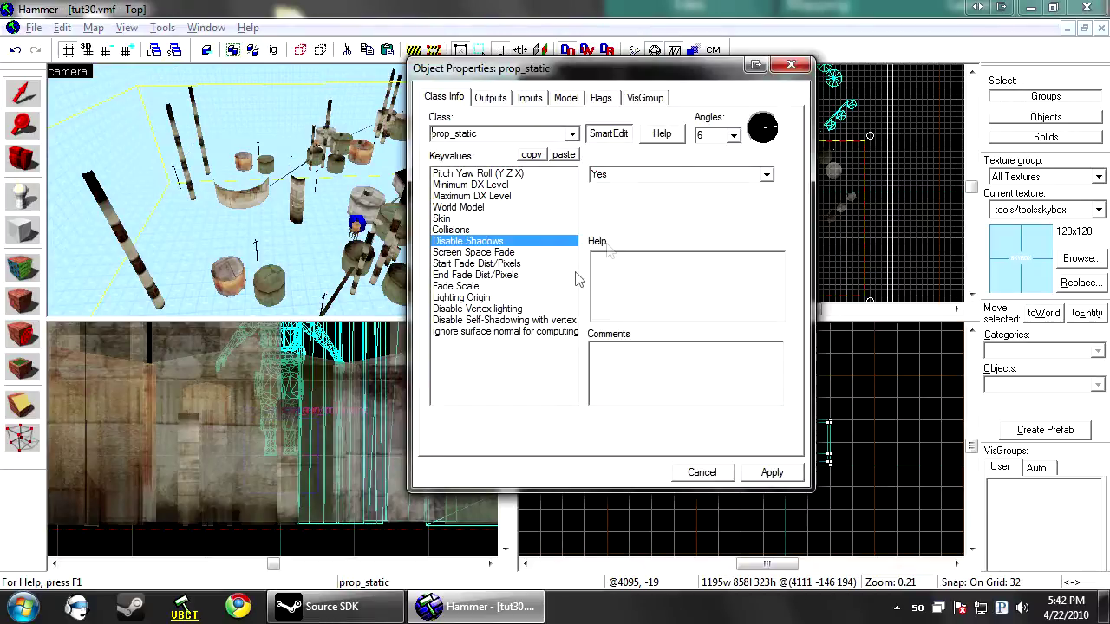
pyautogui.click(471, 196)
pyautogui.click(458, 207)
pyautogui.click(610, 202)
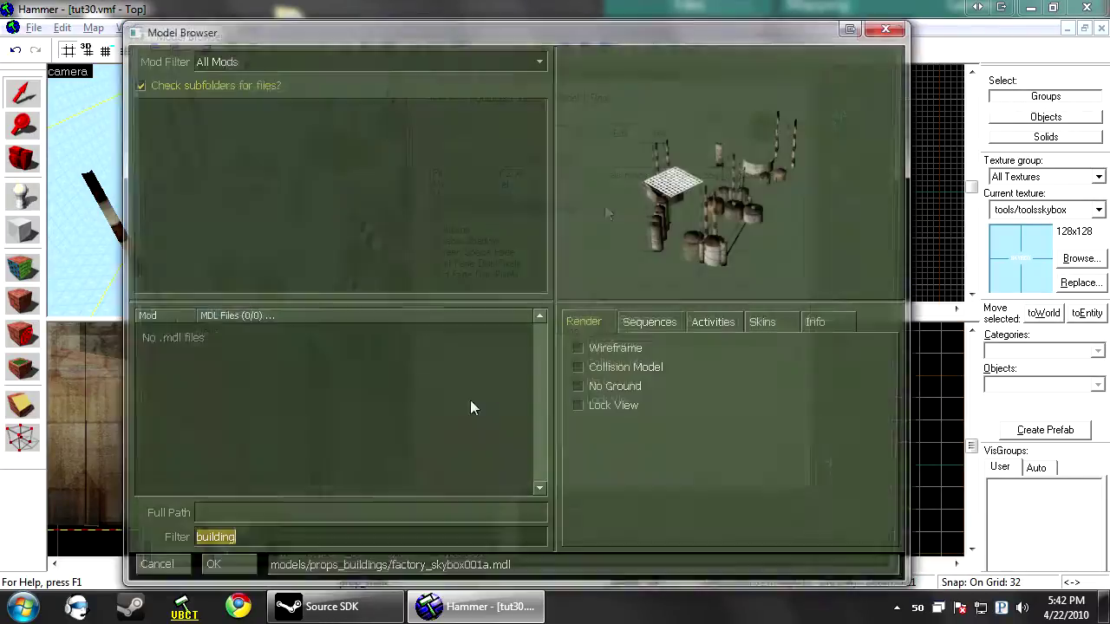
pyautogui.write('skybox')
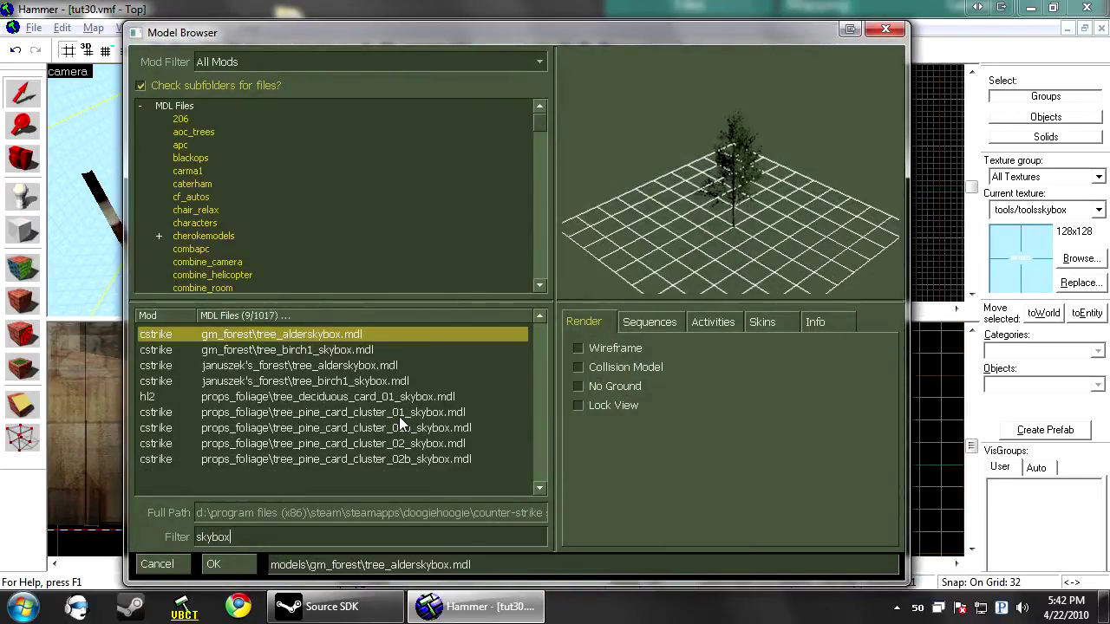
# Preview the filtered skybox models one after another, including the tree, building, refinery and pine cluster models
pyautogui.press('Down')
pyautogui.press('Down')
pyautogui.press('Down')
pyautogui.press('Down')
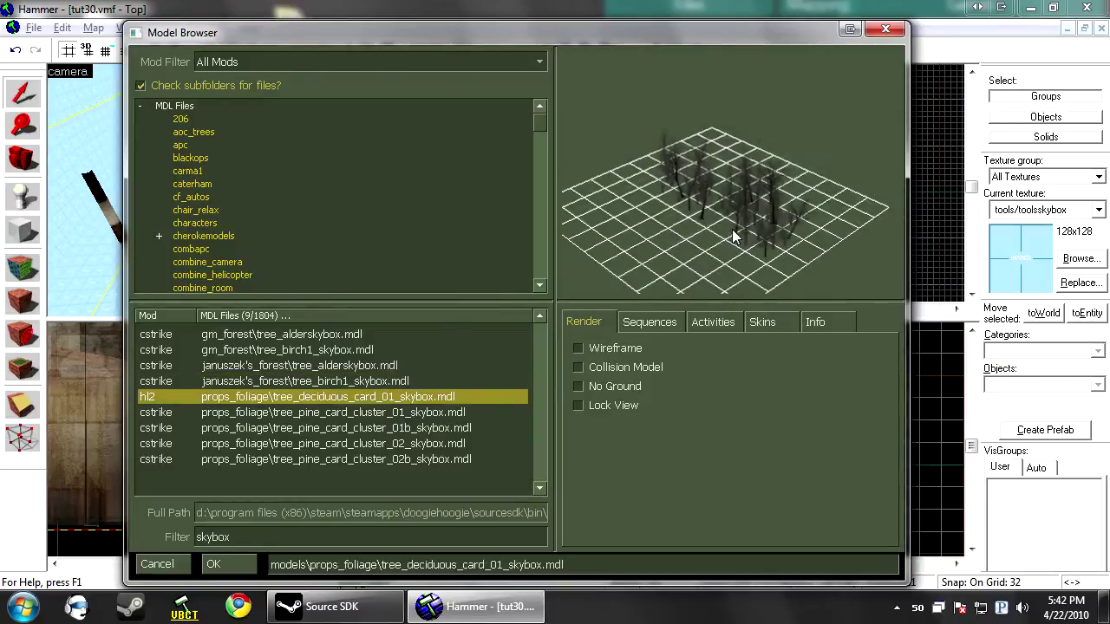
pyautogui.press('Down')
pyautogui.press('Down')
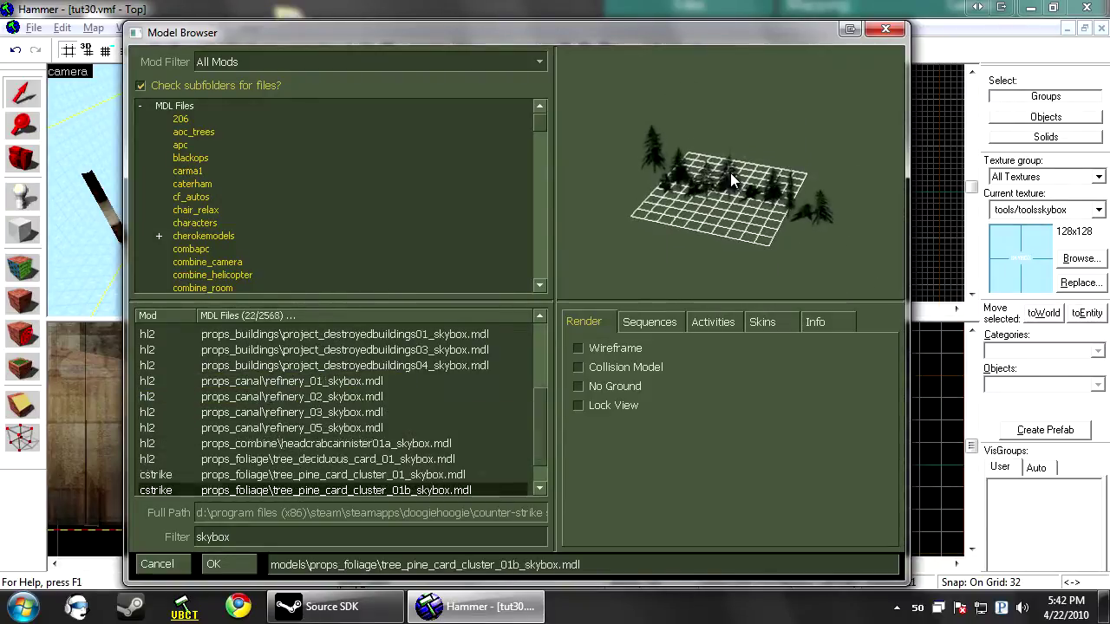
pyautogui.press('Down')
pyautogui.press('Down')
pyautogui.press('Up')
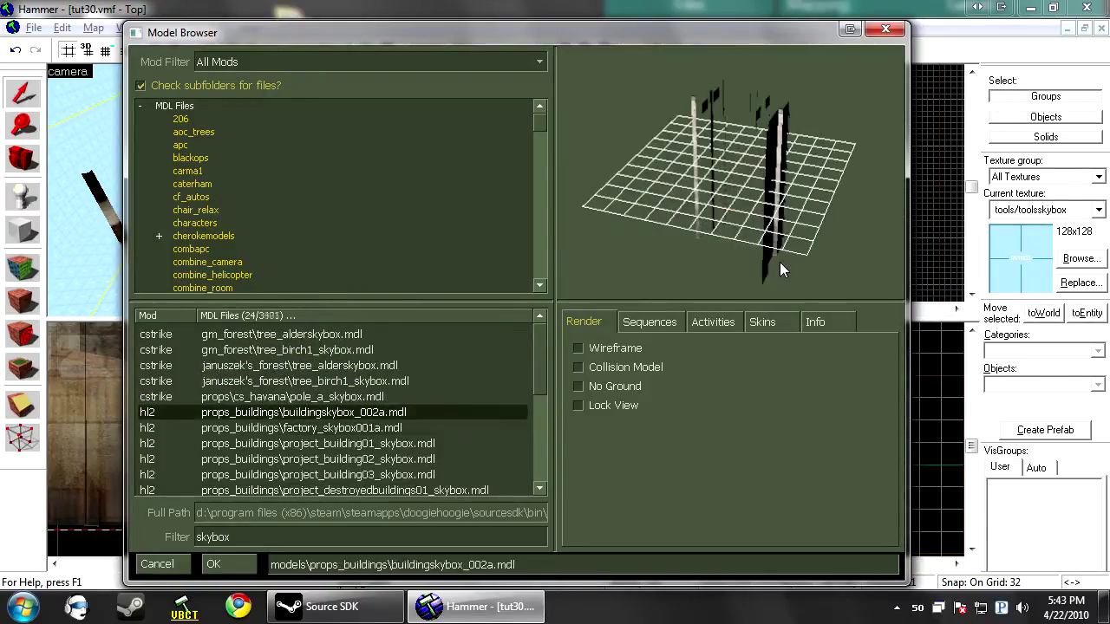
pyautogui.press('Down')
pyautogui.press('Down')
pyautogui.press('Up')
pyautogui.press('Up')
pyautogui.press('Up')
pyautogui.press('Up')
pyautogui.press('Up')
pyautogui.press('Down')
pyautogui.moveTo(742, 182); pyautogui.dragTo(730, 173)
pyautogui.press('Down')
pyautogui.press('Down')
pyautogui.press('Down')
pyautogui.press('Down')
pyautogui.press('Down')
pyautogui.press('Down')
pyautogui.press('Down')
pyautogui.press('Down')
pyautogui.press('Down')
pyautogui.press('Down')
pyautogui.press('Down')
pyautogui.press('Down')
pyautogui.press('Down')
pyautogui.press('Down')
pyautogui.press('Down')
pyautogui.press('Down')
pyautogui.press('Down')
pyautogui.press('Down')
pyautogui.press('Down')
pyautogui.press('Down')
pyautogui.press('Up')
pyautogui.press('Up')
pyautogui.press('Up')
pyautogui.press('Up')
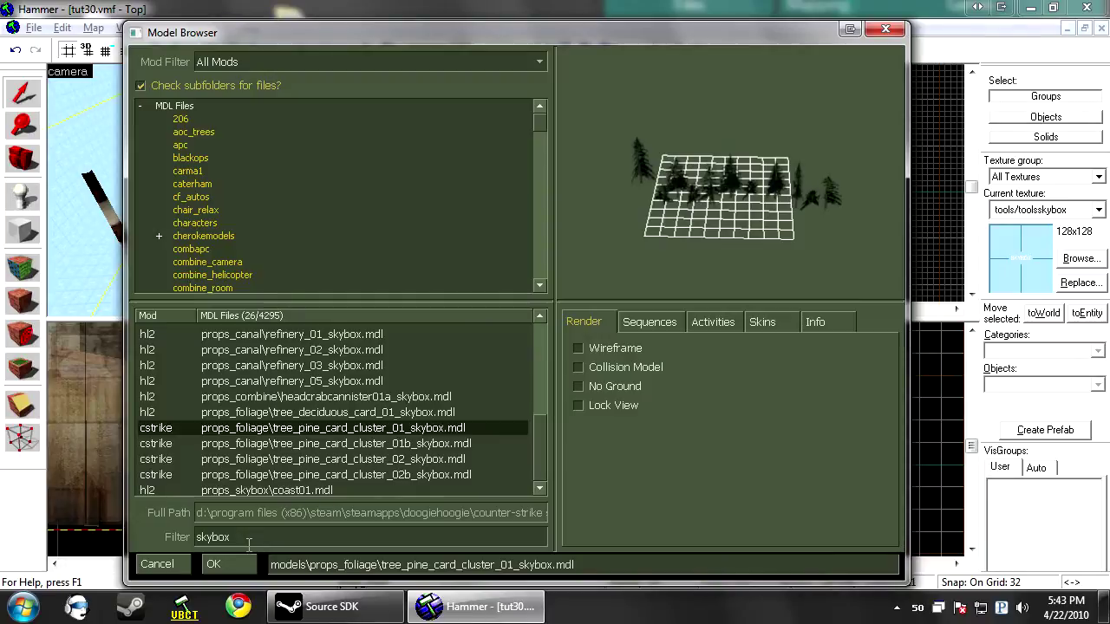
# Replace the model filter with "clouds"
pyautogui.click(247, 540)
pyautogui.press('BackSpace')
pyautogui.press('BackSpace')
pyautogui.press('BackSpace')
pyautogui.press('BackSpace')
pyautogui.press('BackSpace')
pyautogui.press('BackSpace')
pyautogui.write('clouds')
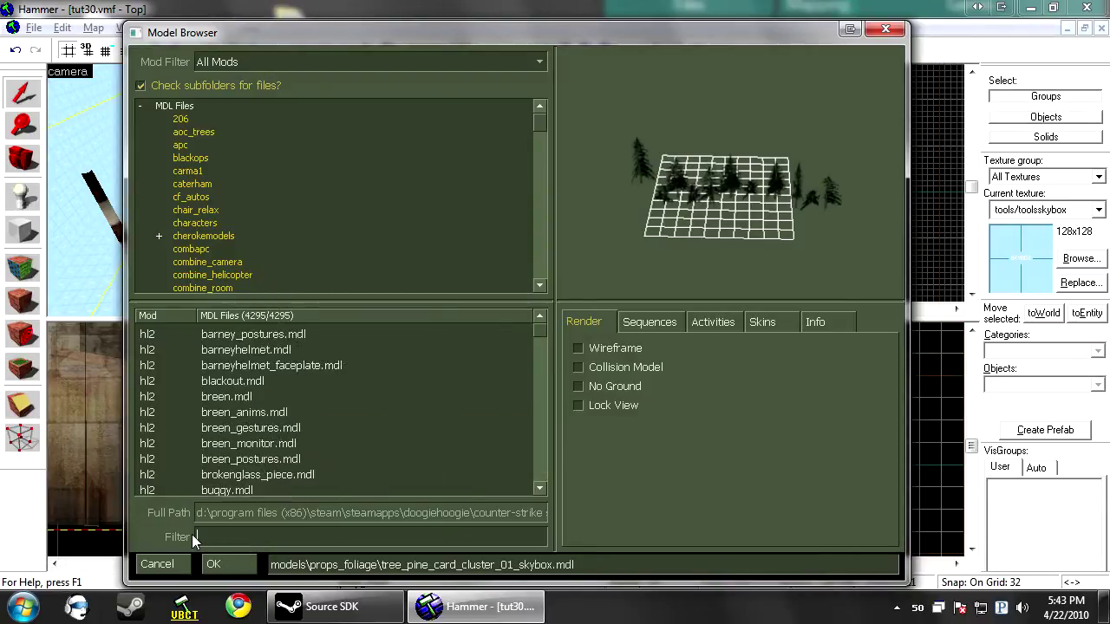
# Preview the cloud models from cs_office, de_port and de_tides, along with factory_skybox001a.mdl
pyautogui.press('Down')
pyautogui.press('Down')
pyautogui.press('Down')
pyautogui.press('Up')
pyautogui.press('Up')
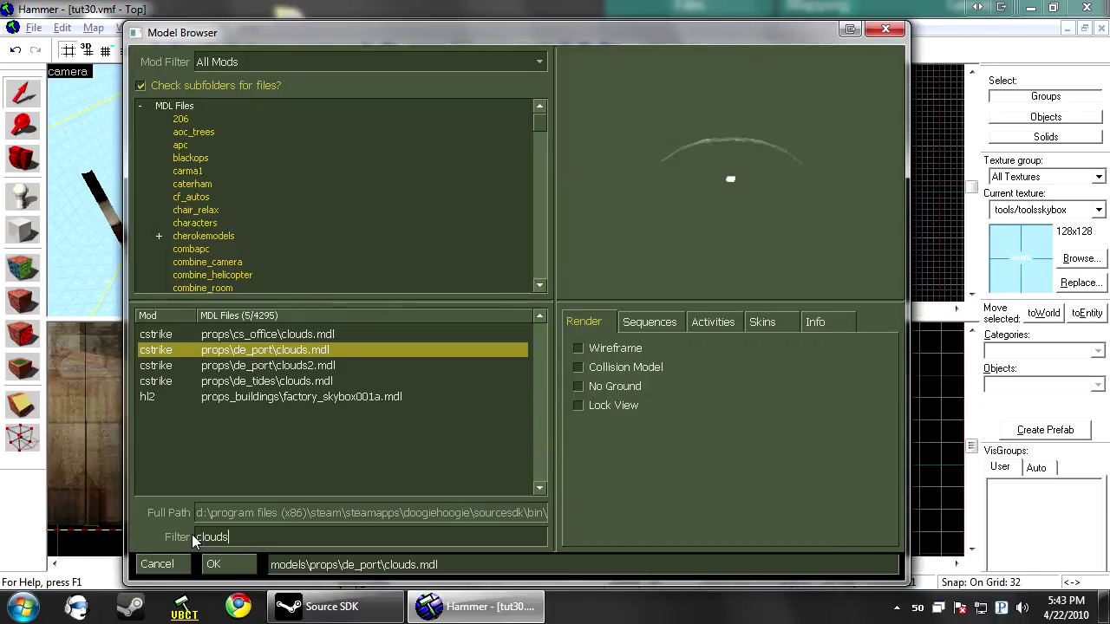
pyautogui.click(297, 334)
pyautogui.click(289, 350)
pyautogui.press('Down')
pyautogui.press('Down')
pyautogui.press('Up')
pyautogui.press('Up')
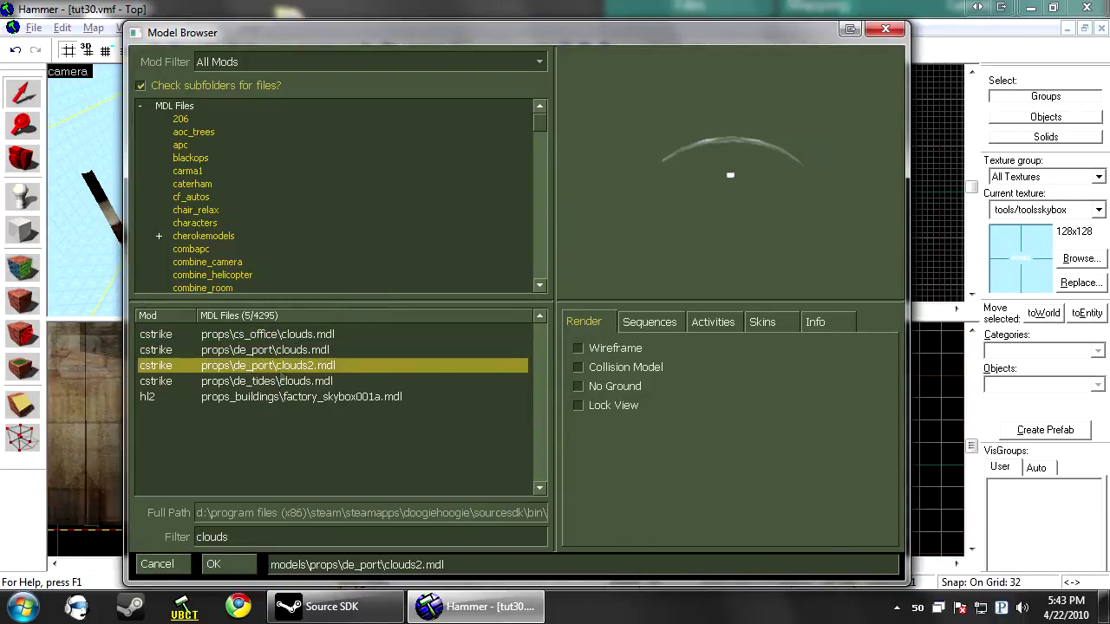
pyautogui.click(272, 386)
pyautogui.click(271, 397)
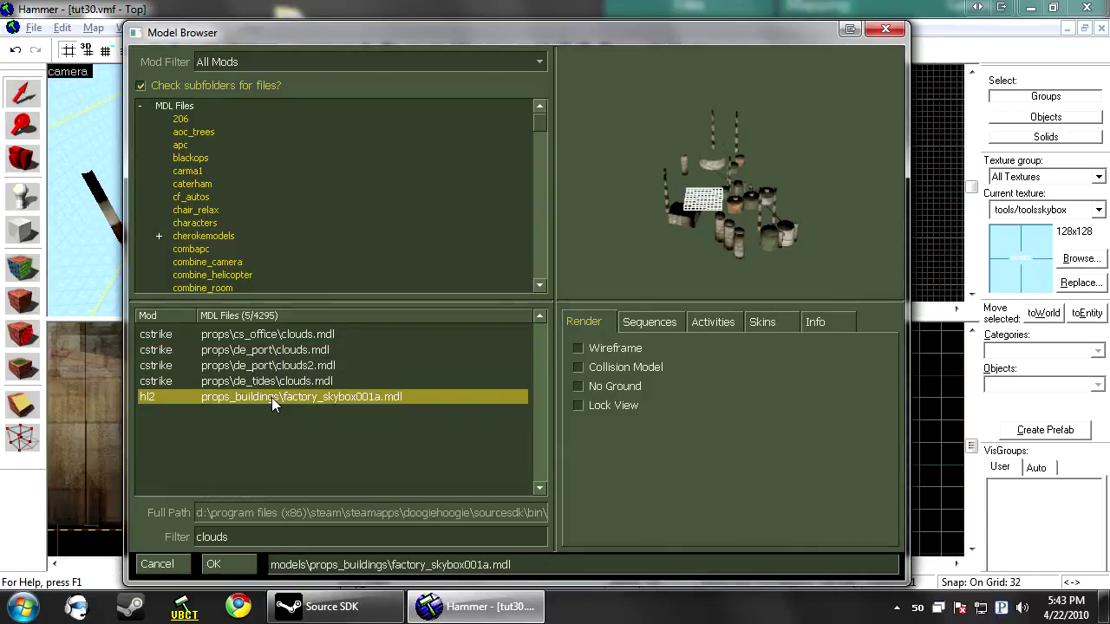
# Set the copied prop's world model to props/cs_office/clouds.mdl and move it toward the centre of the skybox box
pyautogui.click(284, 336)
pyautogui.click(215, 564)
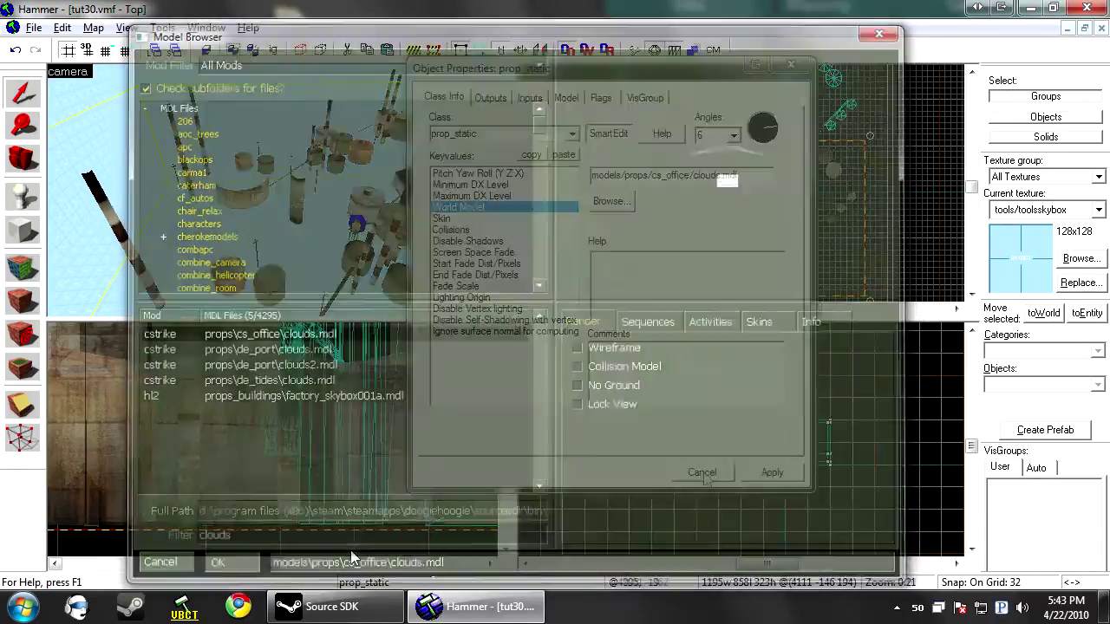
pyautogui.hotkey('ctrl', 'z')
pyautogui.hotkey('ctrl', 'z')
pyautogui.hotkey('ctrl', 'z')
pyautogui.scroll(4, 776, 193)
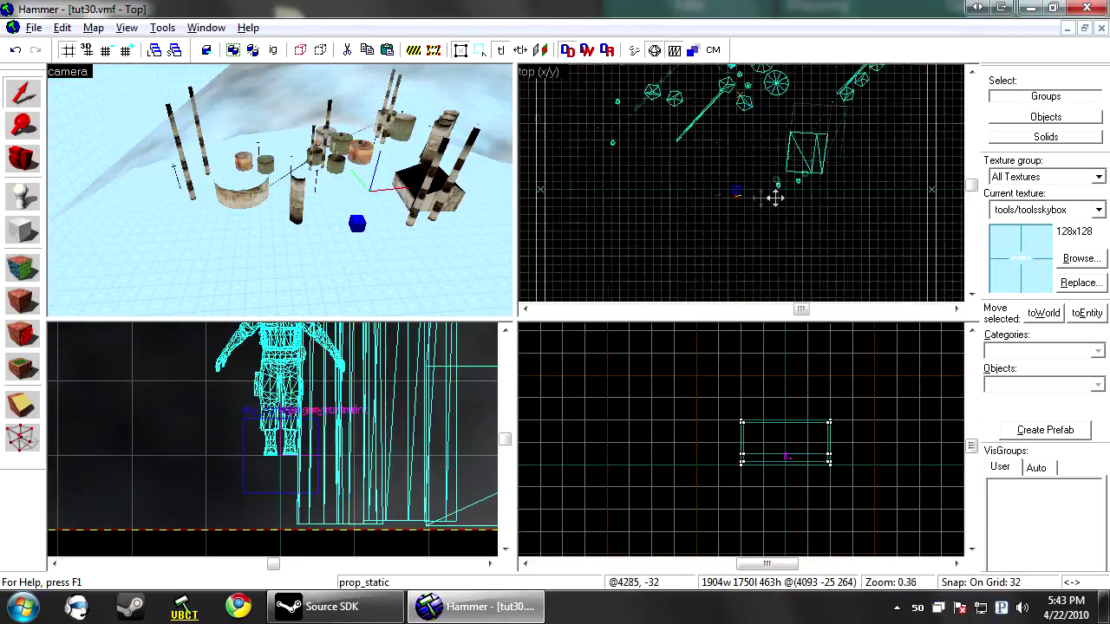
# Look over the cloud dome in the 3D camera view and lower it to a centre height of about 239 units
pyautogui.press('z')
pyautogui.press('w')
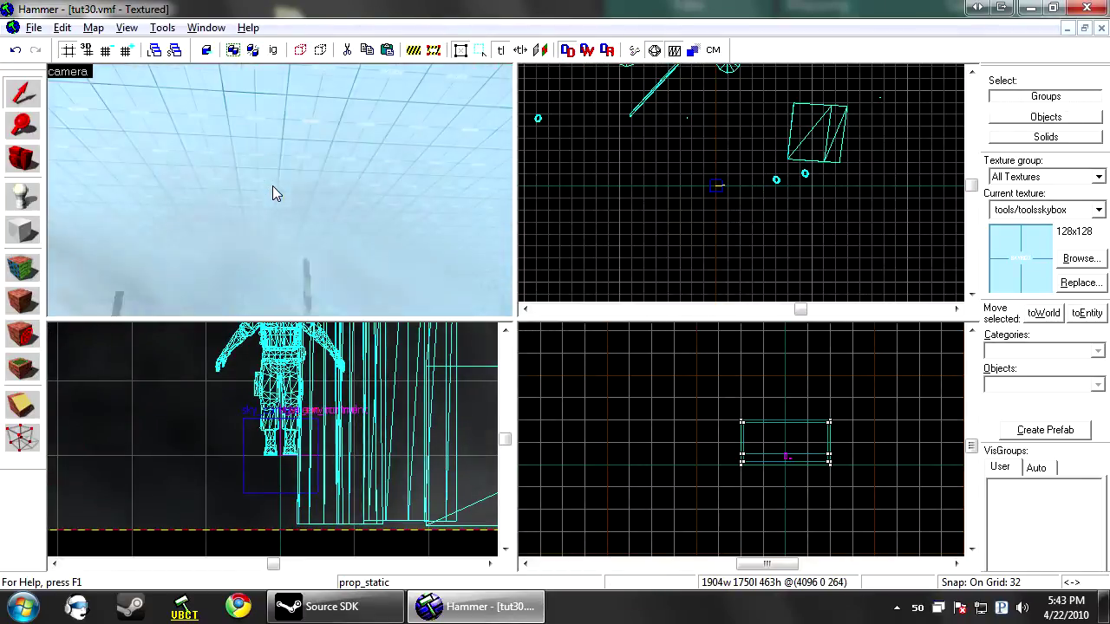
pyautogui.press('w')
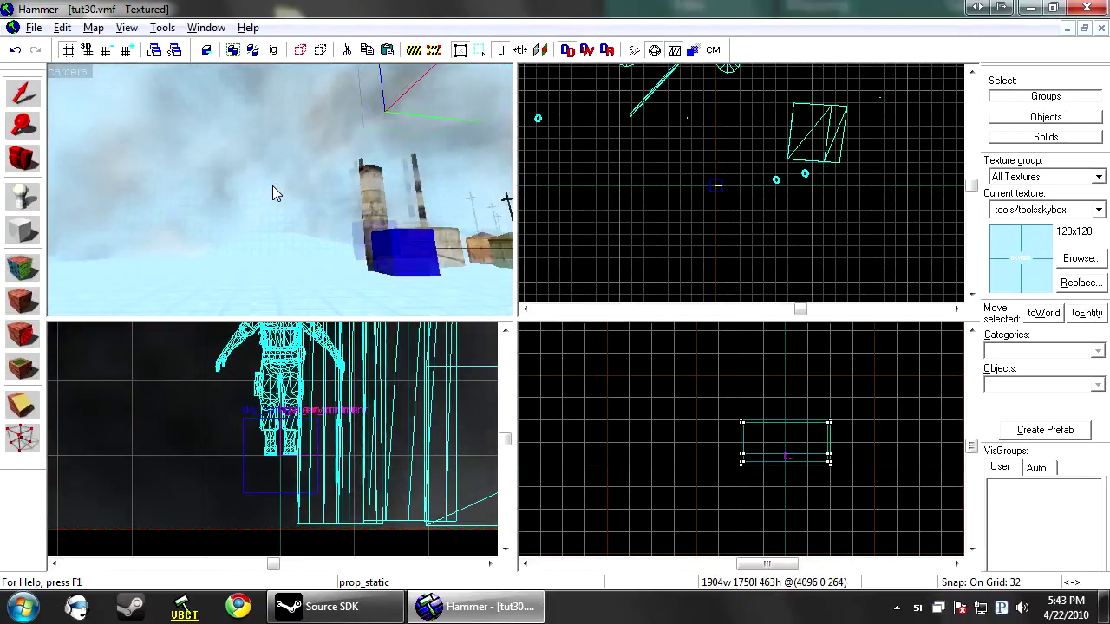
pyautogui.press('s')
pyautogui.scroll(-6, 273, 185)
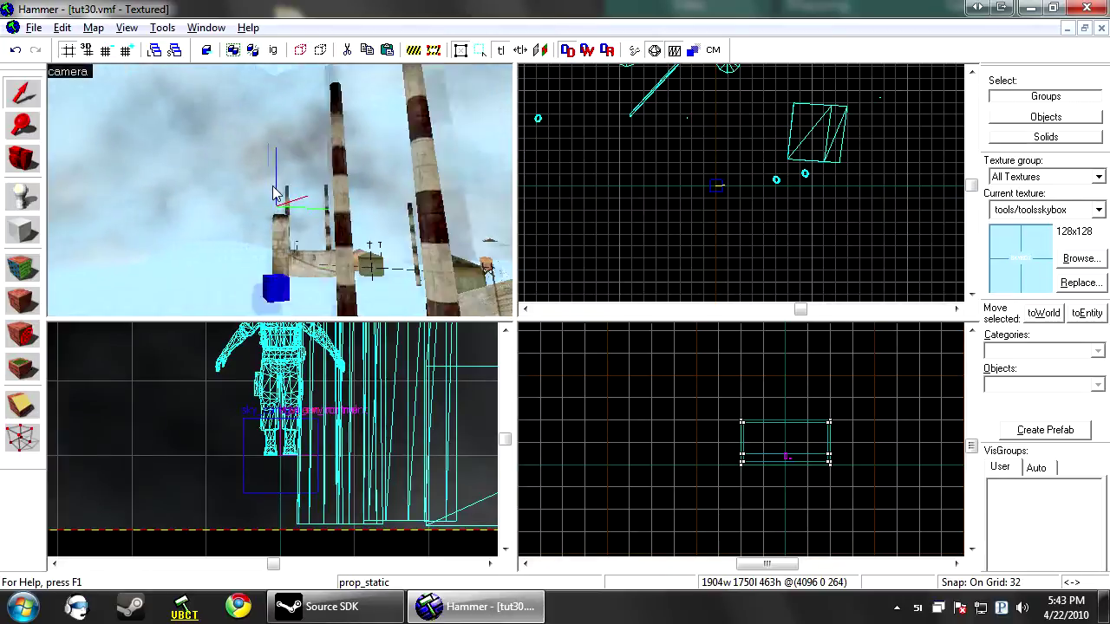
pyautogui.scroll(-3, 766, 508)
pyautogui.scroll(10, 935, 469)
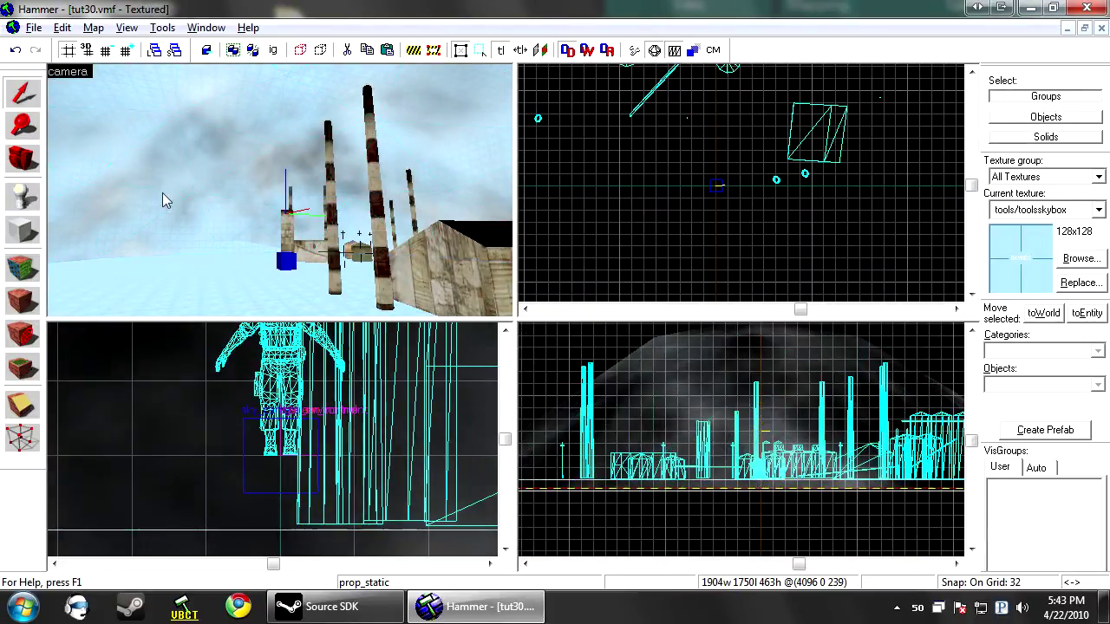
# Check the cloud prop's properties without changes, deselect it and look around the skybox in the 3D camera view
pyautogui.hotkey('alt', 'Return')
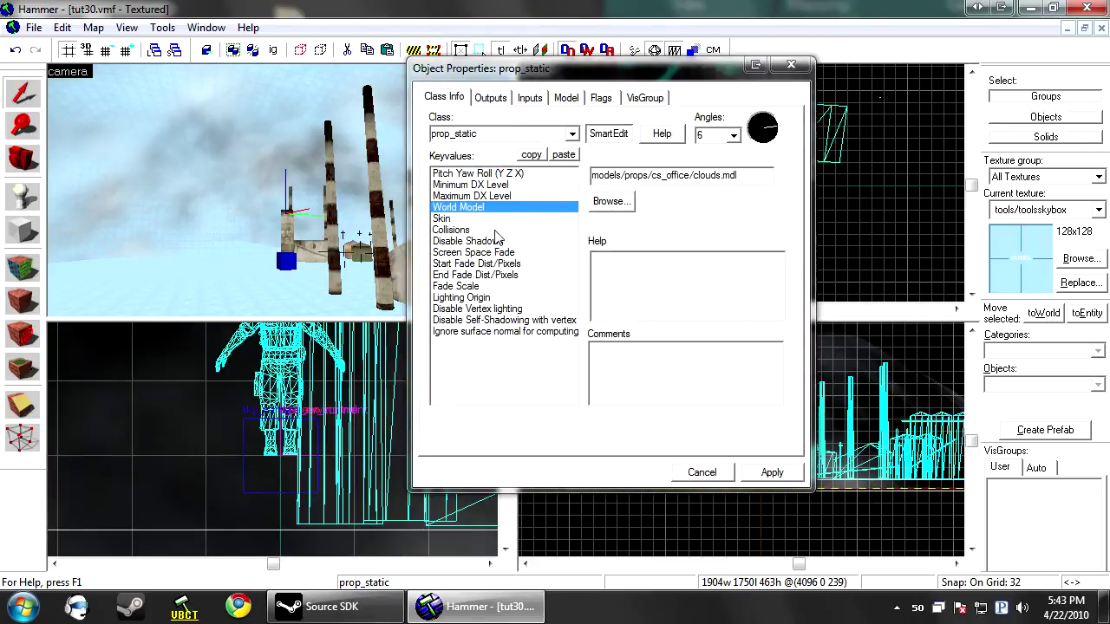
pyautogui.click(702, 472)
pyautogui.scroll(2, 726, 176)
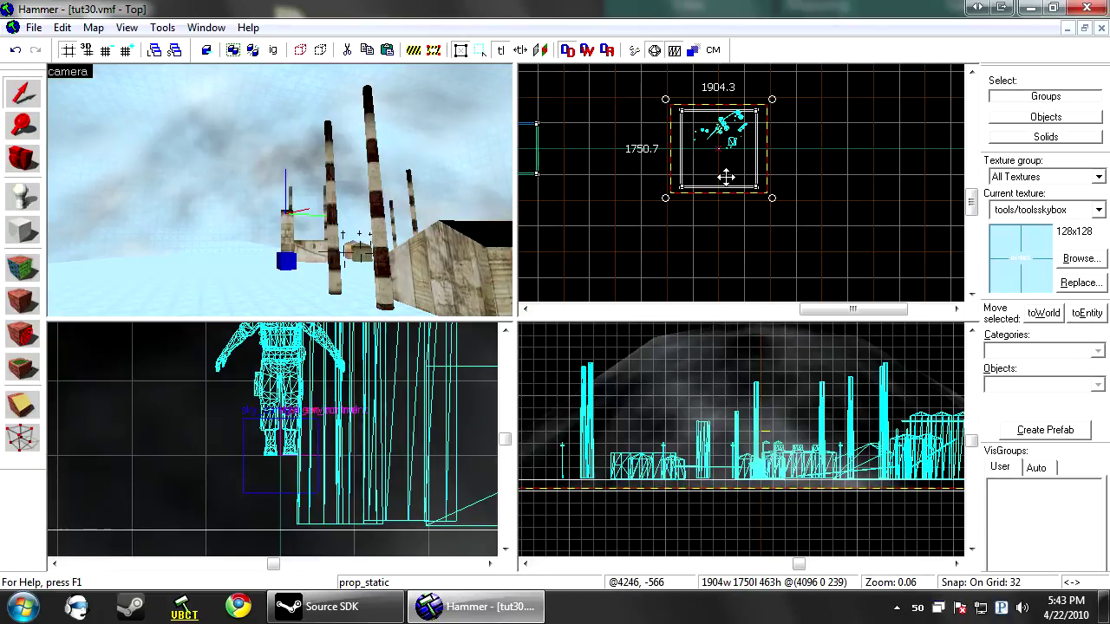
pyautogui.click(749, 280)
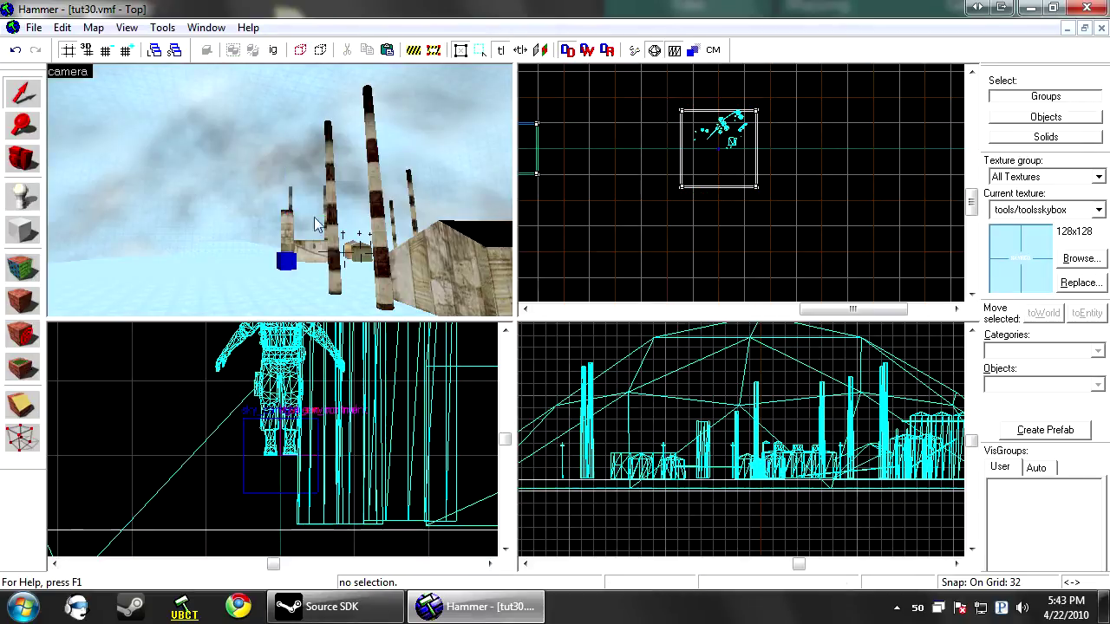
pyautogui.press('z')
pyautogui.press('w')
pyautogui.press('s')
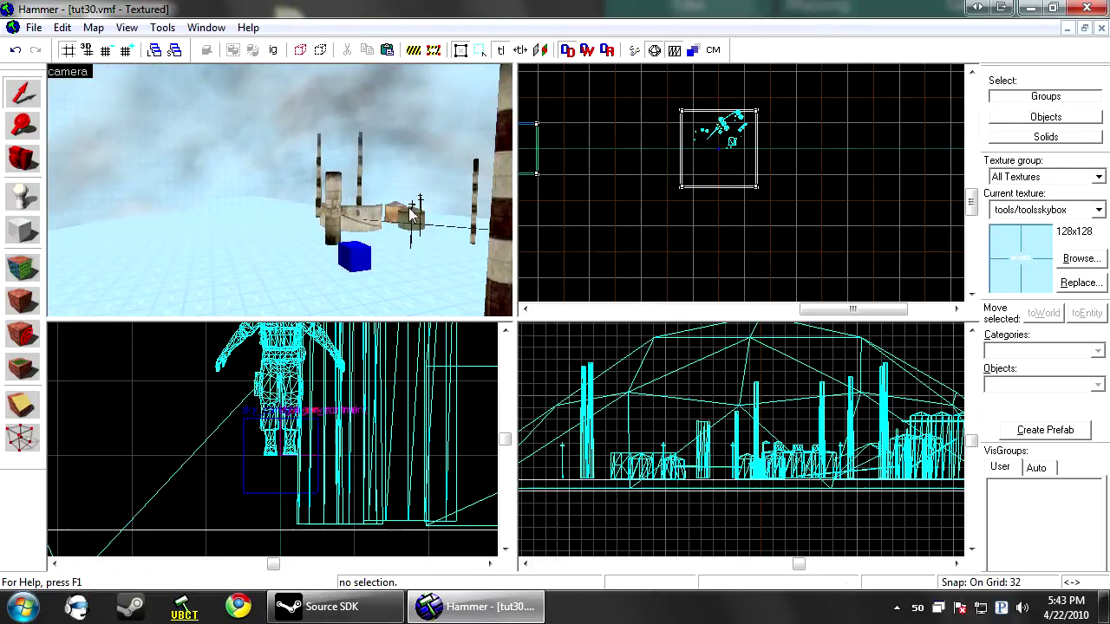
# Check the cloud prop's Disable Shadows setting, close its properties without changes and deselect it
pyautogui.click(335, 198)
pyautogui.hotkey('alt', 'Return')
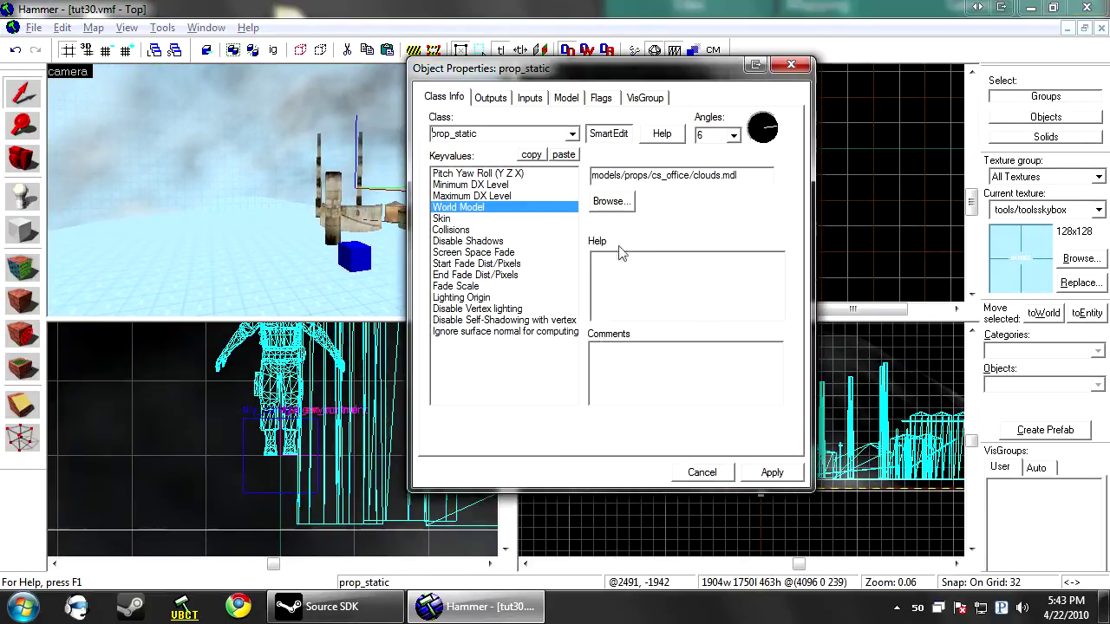
pyautogui.click(469, 240)
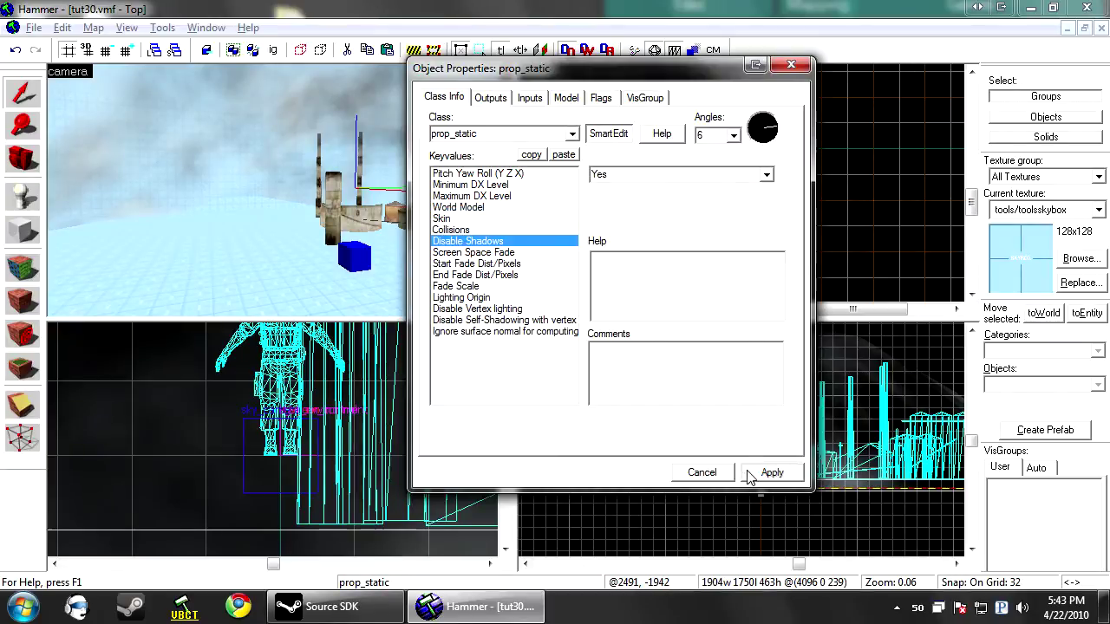
pyautogui.click(708, 474)
pyautogui.click(872, 163)
pyautogui.press('s')
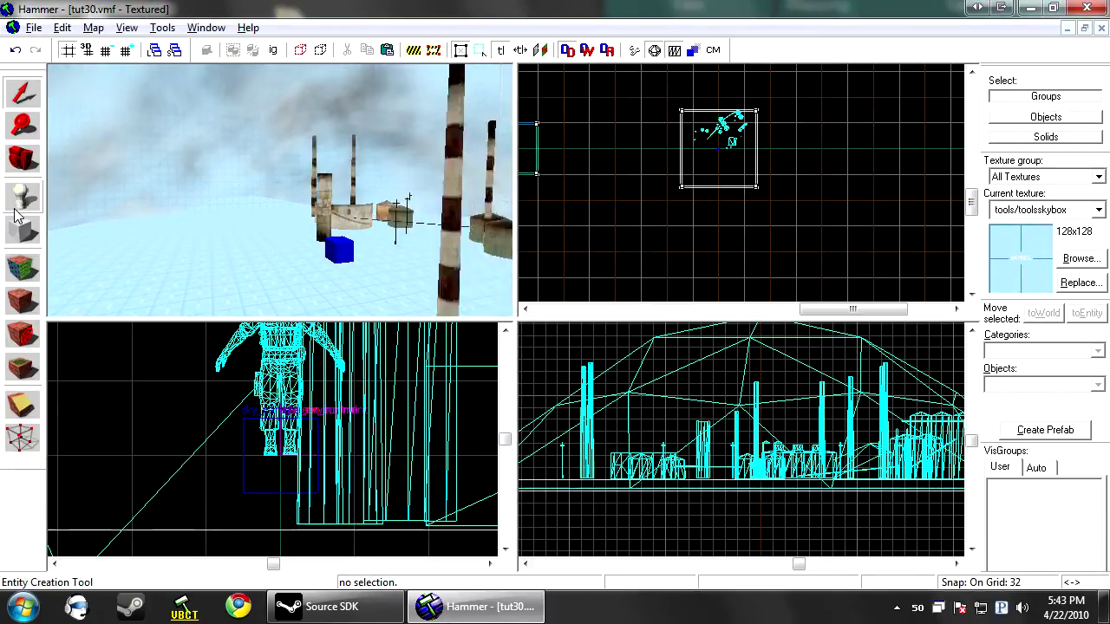
# Find the nodraw texture and make tools/toolsnodraw the current texture
pyautogui.press('w')
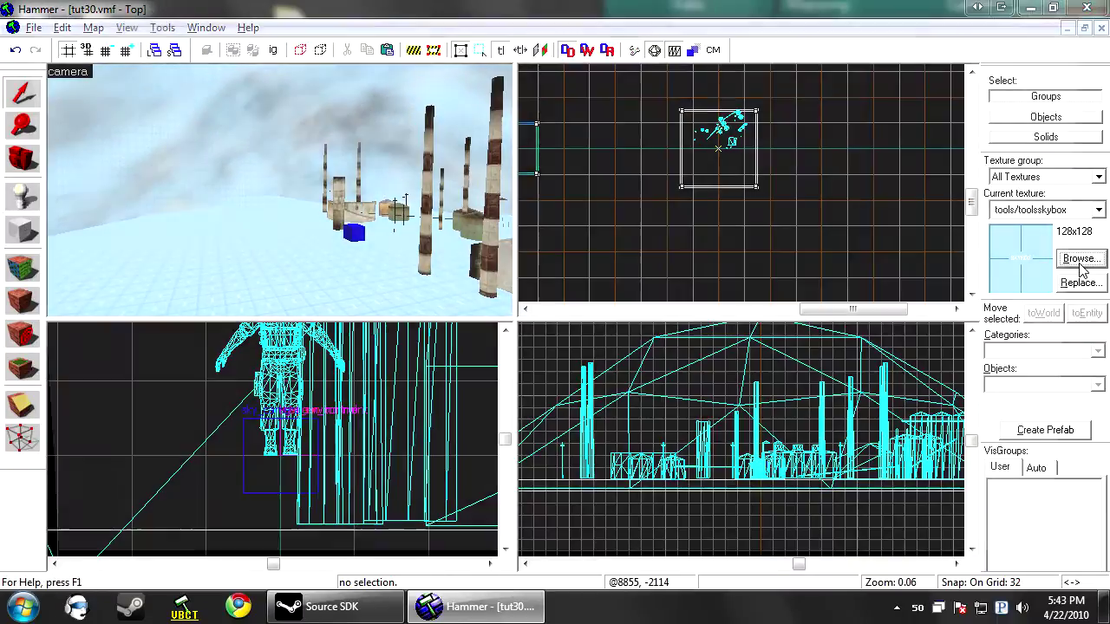
pyautogui.click(1081, 258)
pyautogui.write('nodraw')
pyautogui.doubleClick(73, 128)
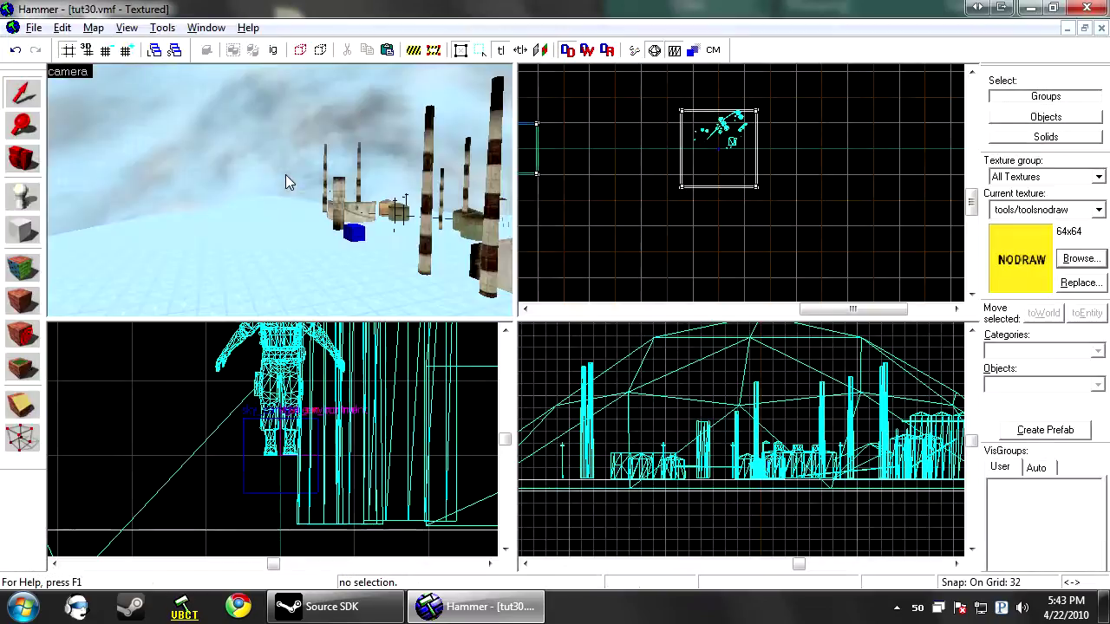
pyautogui.press('Up')
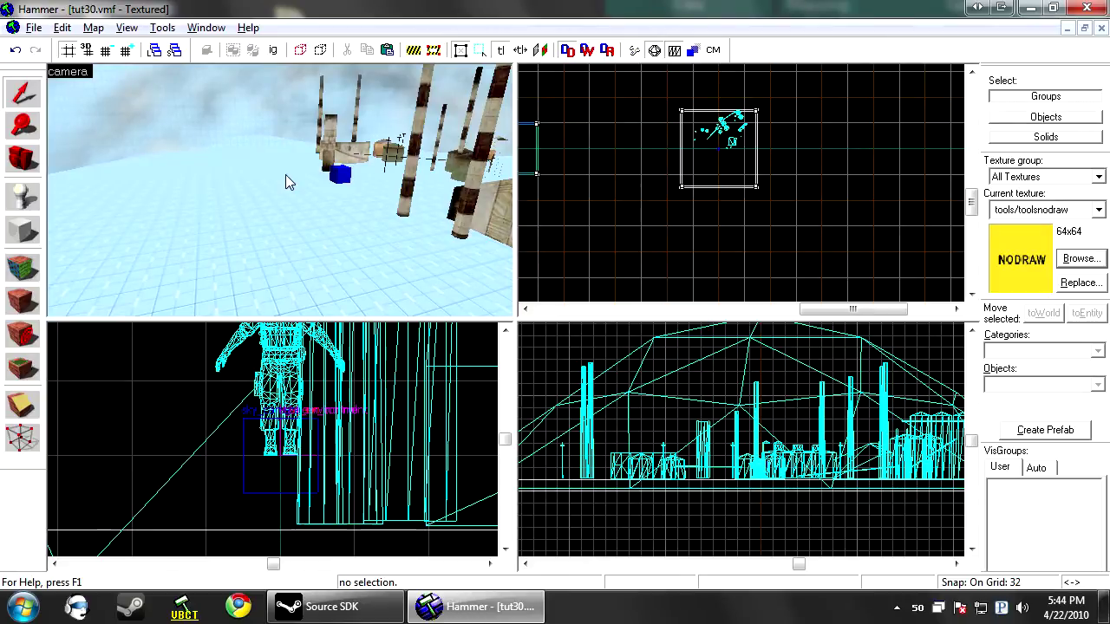
pyautogui.scroll(5, 285, 174)
pyautogui.press('s')
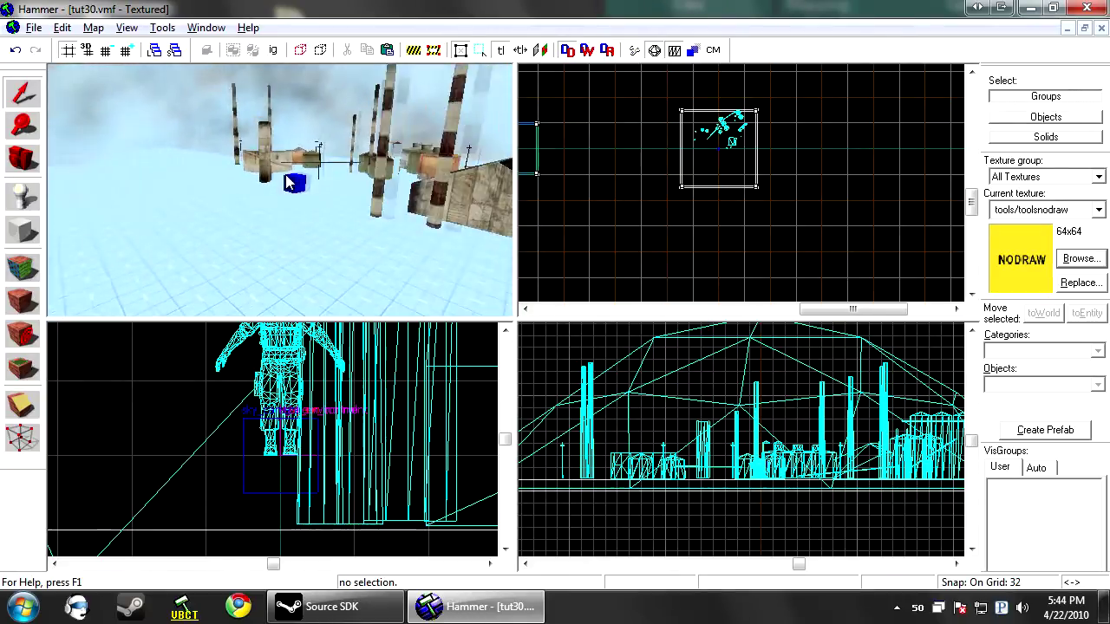
pyautogui.press('z')
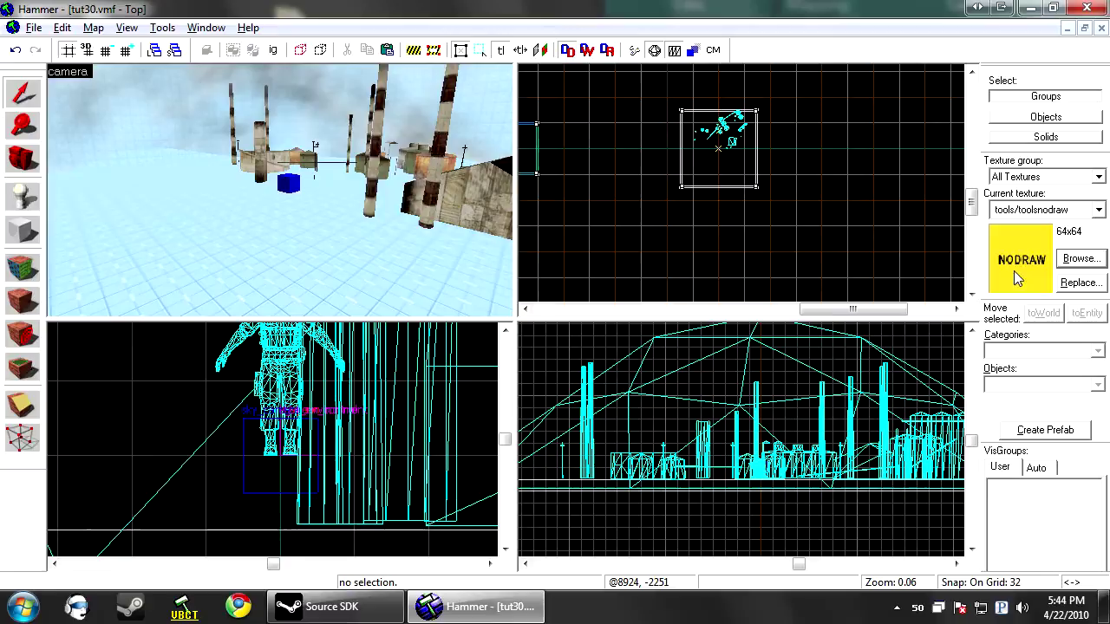
# Filter the textures by "gen", look over the building facades and choose buildings/gen07 as the current texture
pyautogui.click(1081, 260)
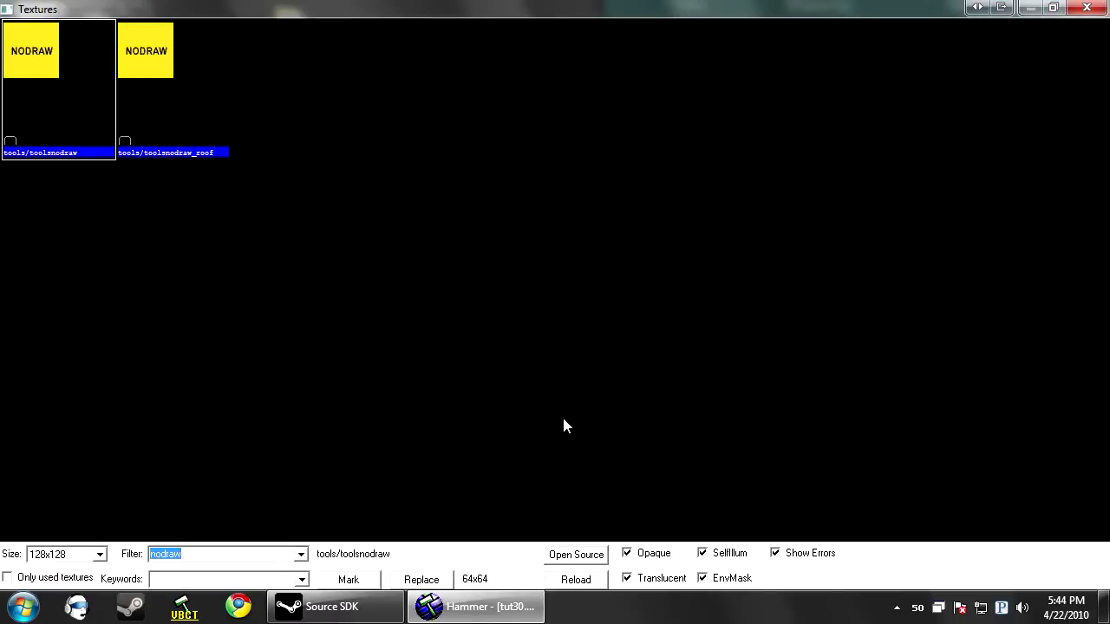
pyautogui.write('gen')
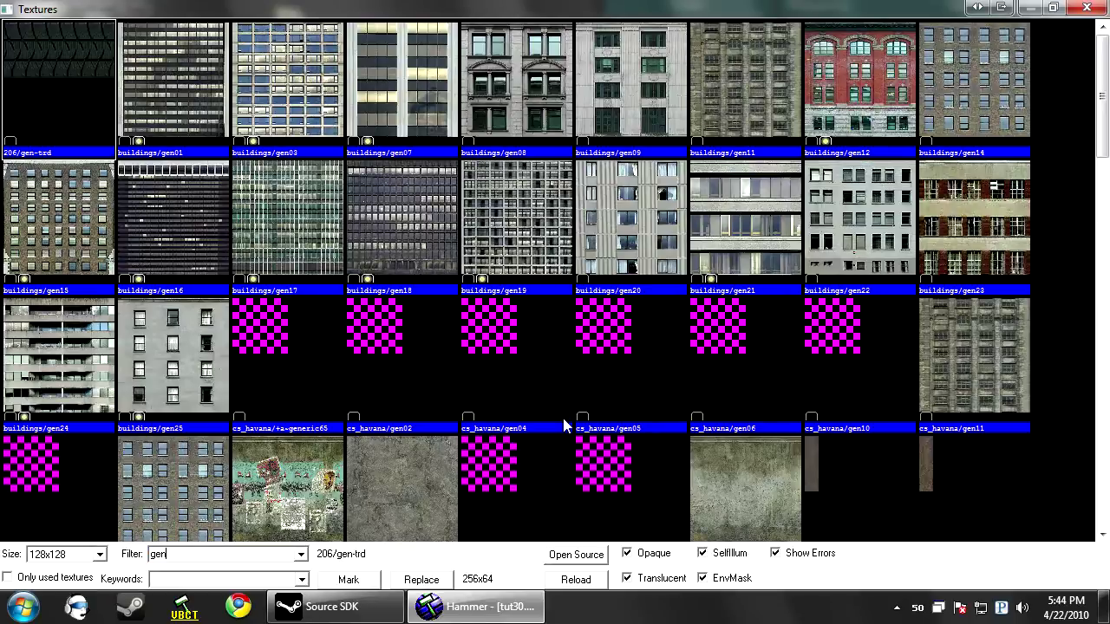
pyautogui.moveTo(1103, 87)
pyautogui.mouseDown()
pyautogui.moveTo(1103, 164)
pyautogui.moveTo(1103, 78)
pyautogui.mouseUp()
pyautogui.click(826, 109)
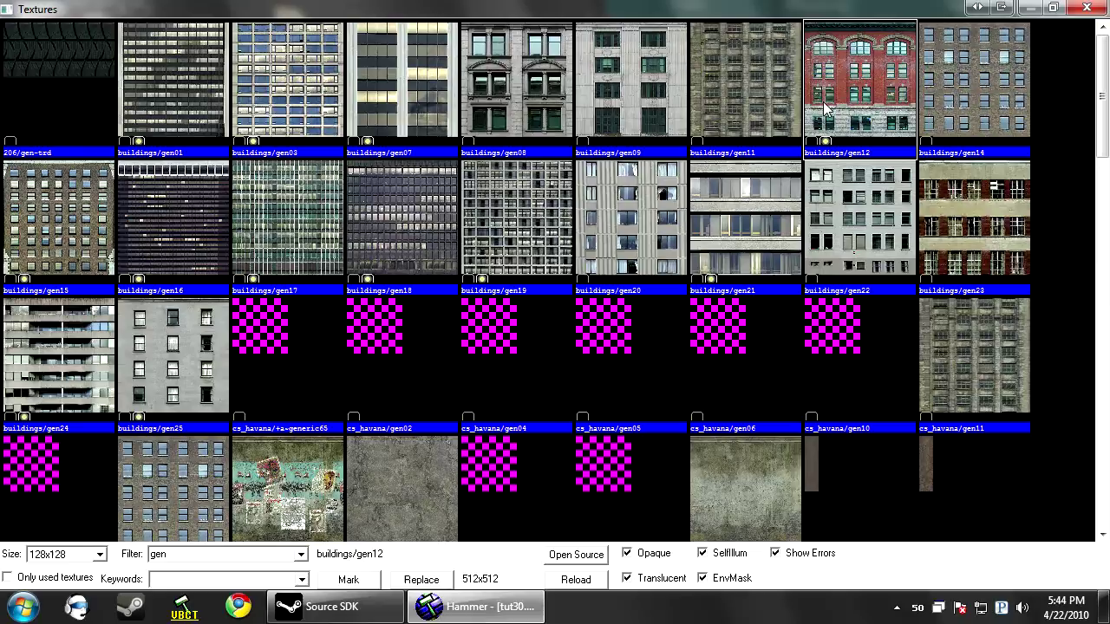
pyautogui.doubleClick(380, 103)
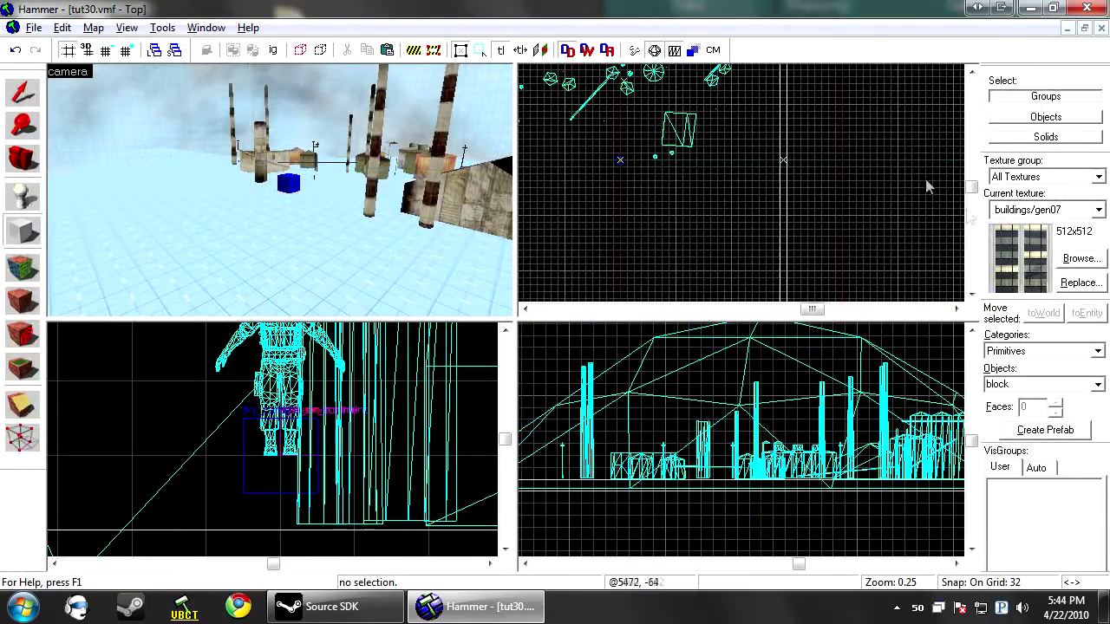
# Switch the current texture to tools/toolsnodraw and outline a block about 64 x 64 units wide and 185 units high standing inside the skybox
pyautogui.click(1099, 210)
pyautogui.click(1022, 309)
pyautogui.scroll(-2, 727, 207)
pyautogui.scroll(8, 725, 208)
pyautogui.moveTo(633, 222); pyautogui.dragTo(668, 228)
pyautogui.moveTo(659, 186); pyautogui.dragTo(783, 235)
pyautogui.moveTo(762, 370); pyautogui.dragTo(755, 460)
pyautogui.scroll(5, 757, 482)
pyautogui.scroll(-1, 769, 358)
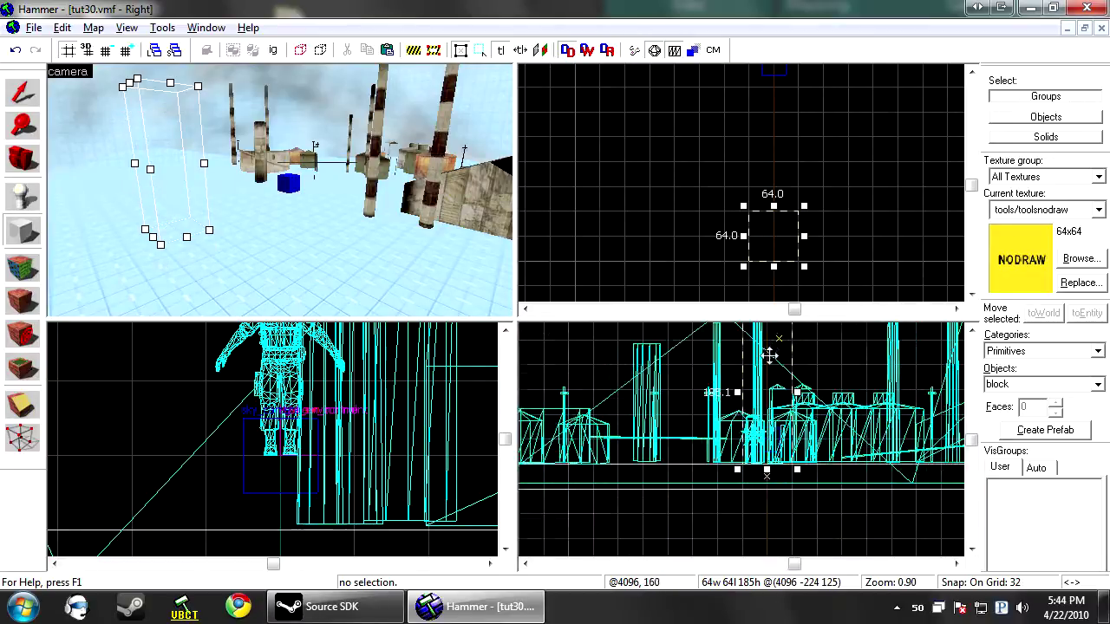